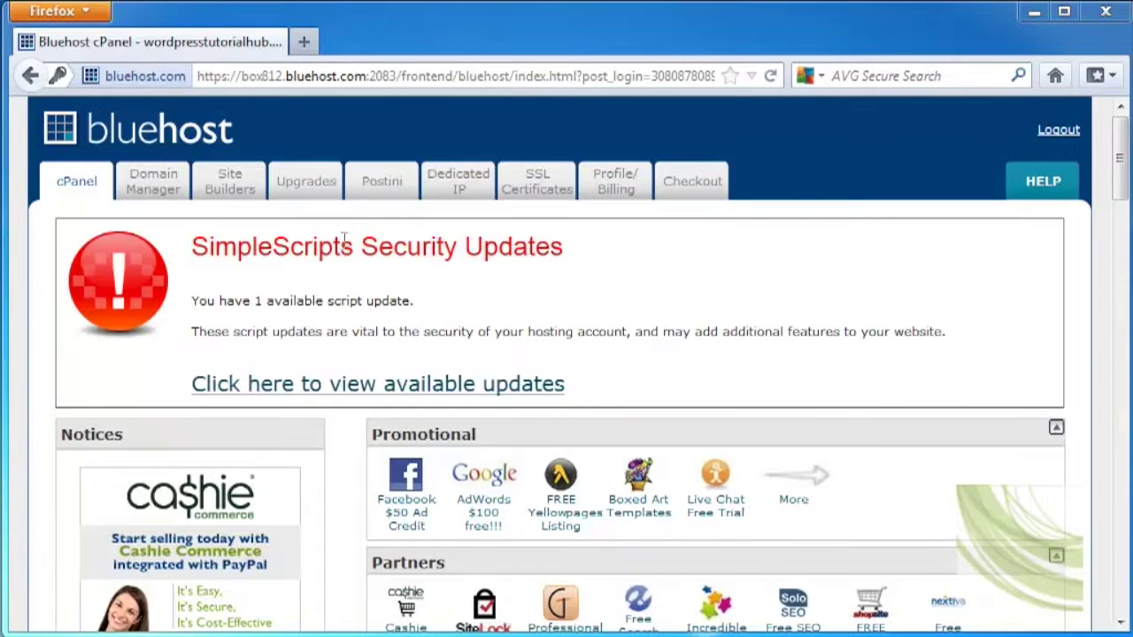
Scroll to the Mail section of the cPanel home and go to Email Accounts
drag(1114, 149, 1119, 250)
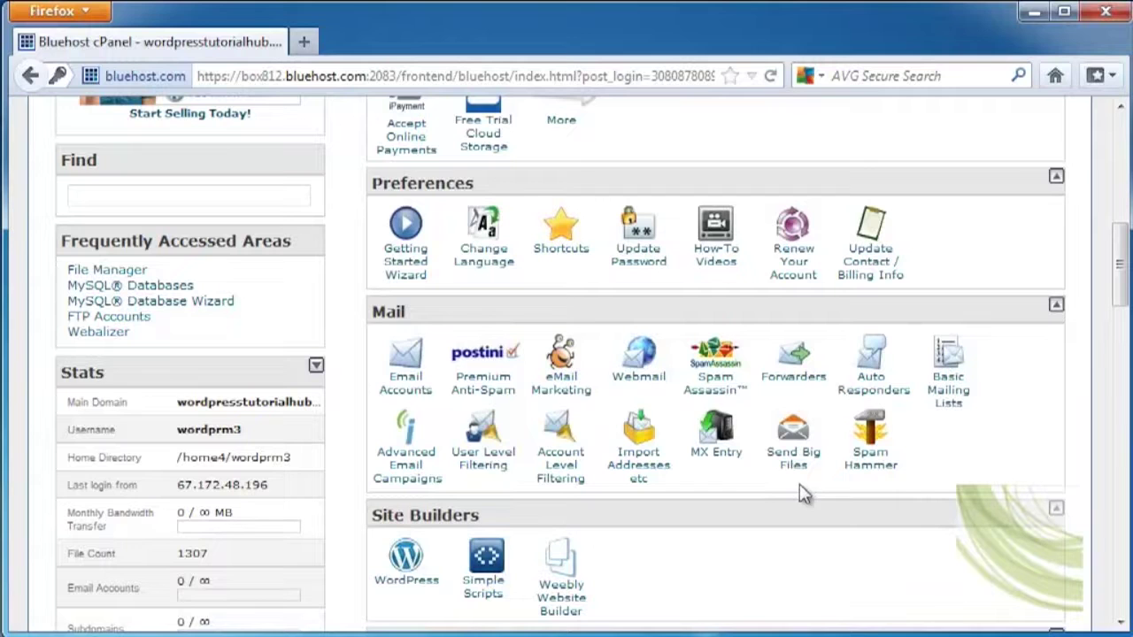
click(412, 386)
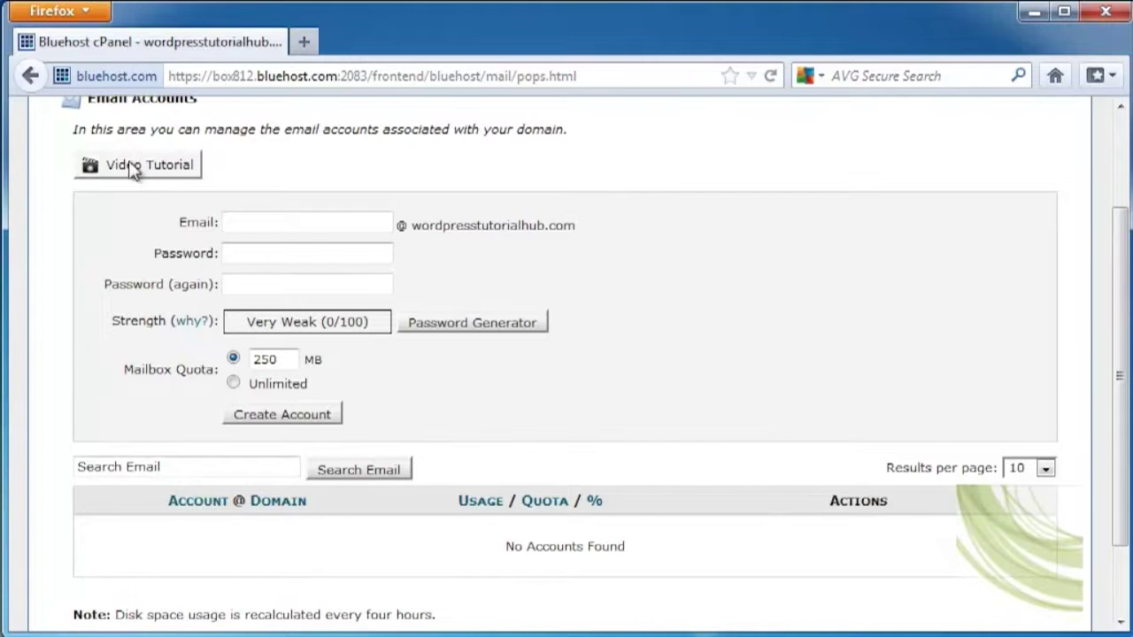
Create the 'admin' mailbox with a strong, confirmed password and the 250 MB quota
click(277, 227)
text(admin)
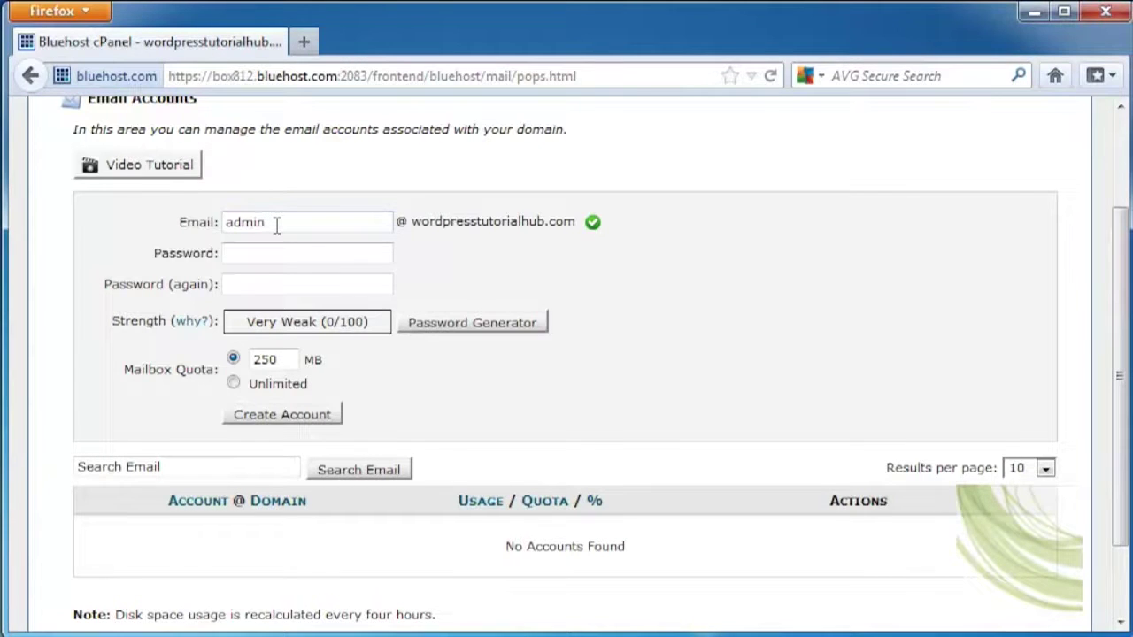
key(Tab)
text(a********)
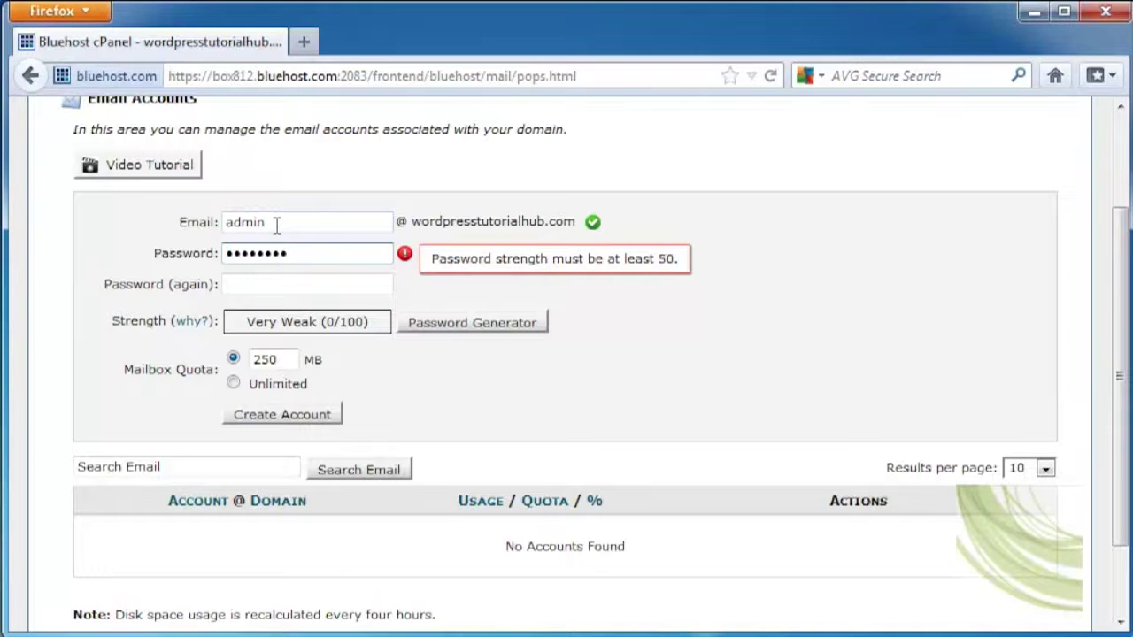
key(Tab)
text(********)
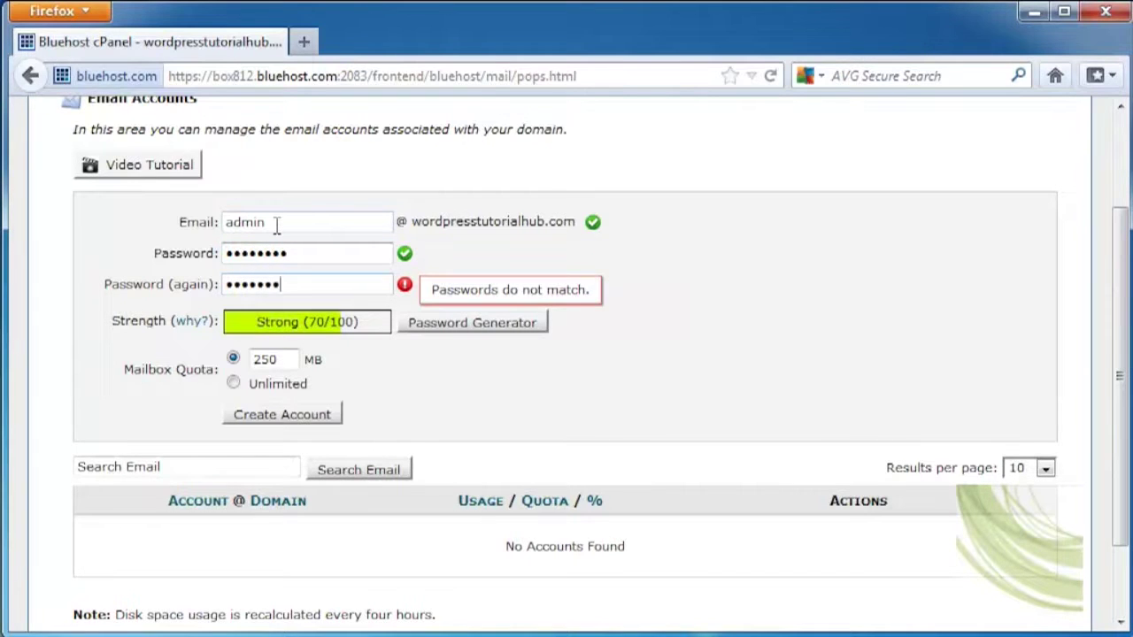
text(*)
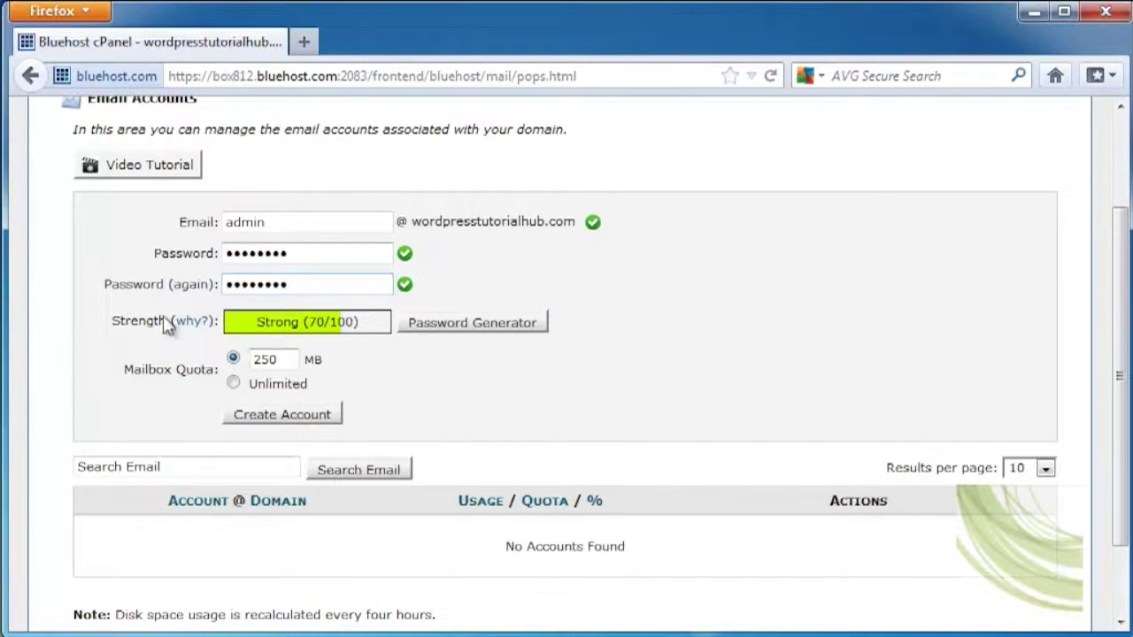
click(283, 416)
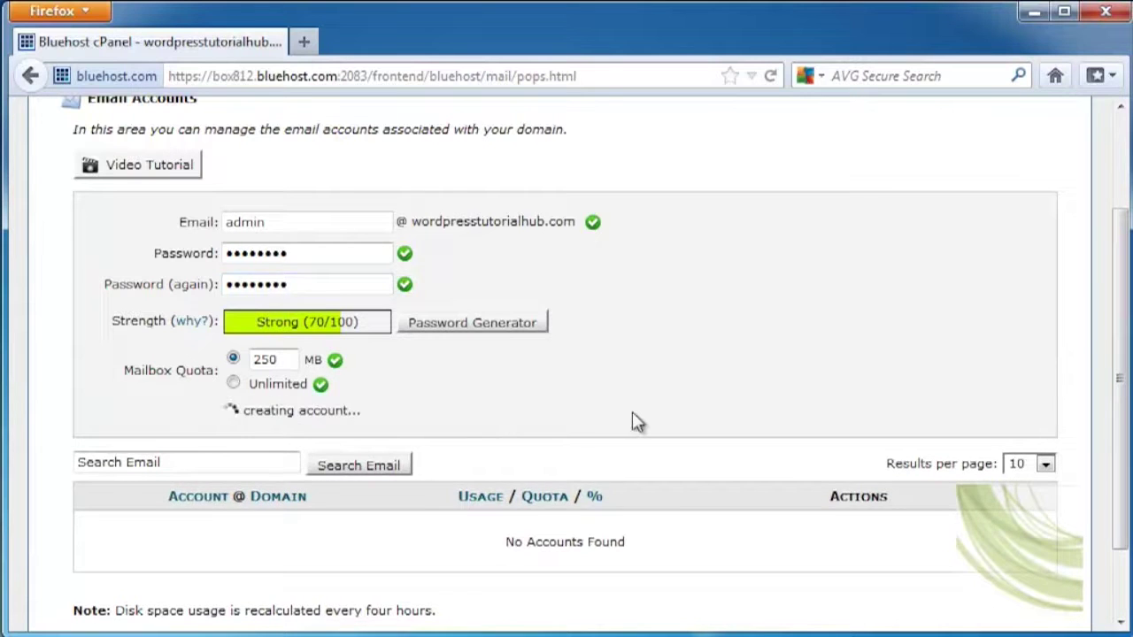
Find the new admin account at 0 / 250 MB and open its password-change options
scroll(783, 458, down, 2)
scroll(783, 467, down, 3)
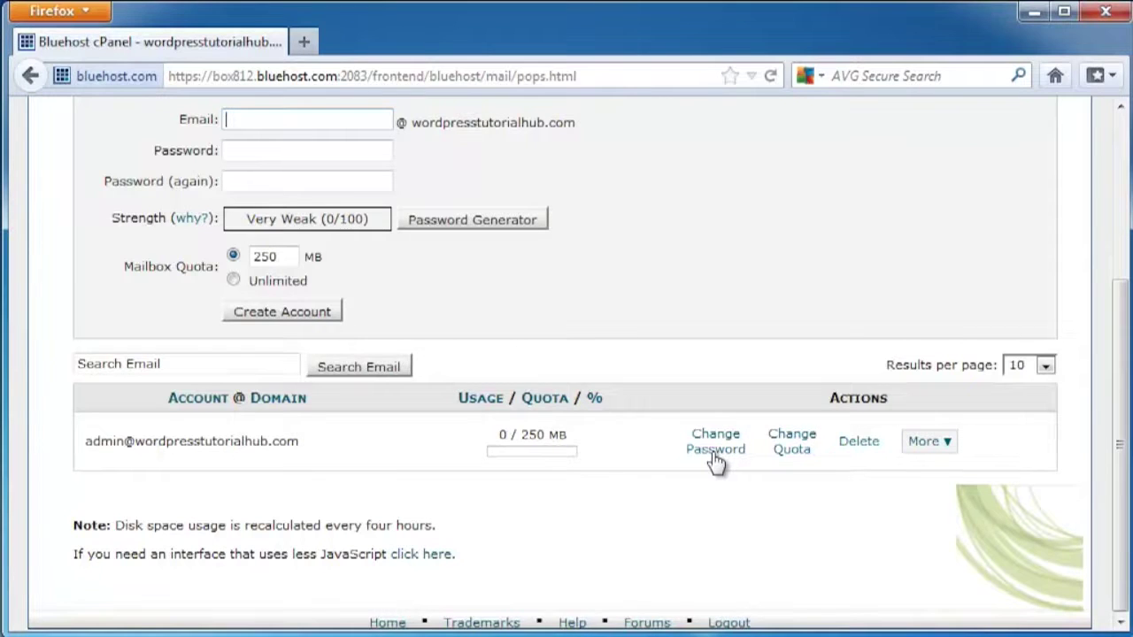
click(715, 449)
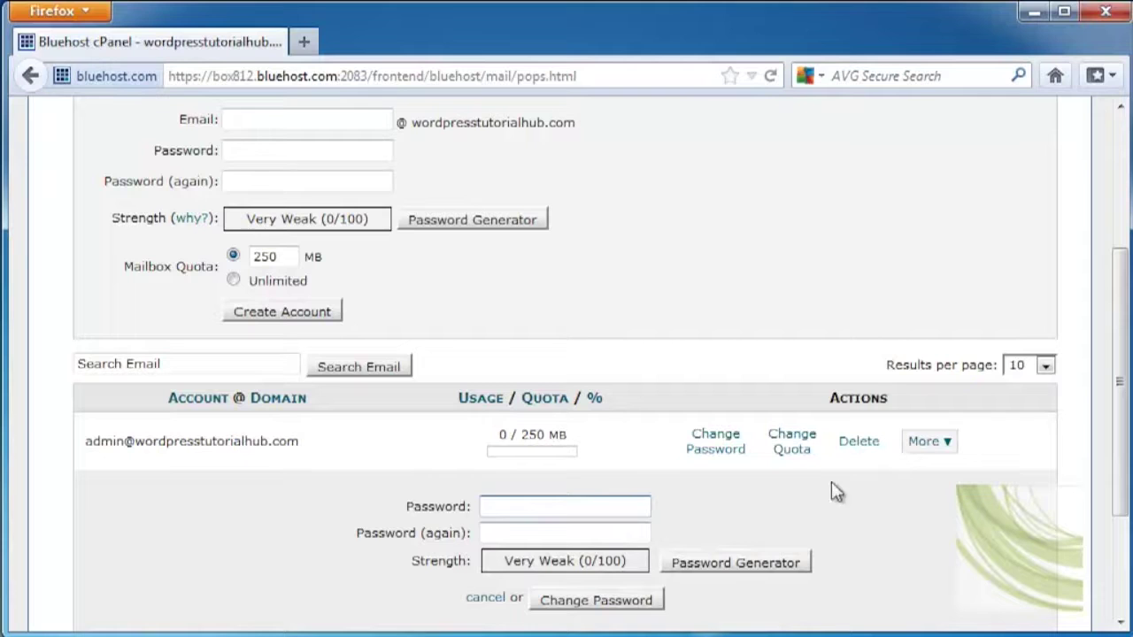
Open the admin account's quota-change panel and keep 10 results per page
click(788, 445)
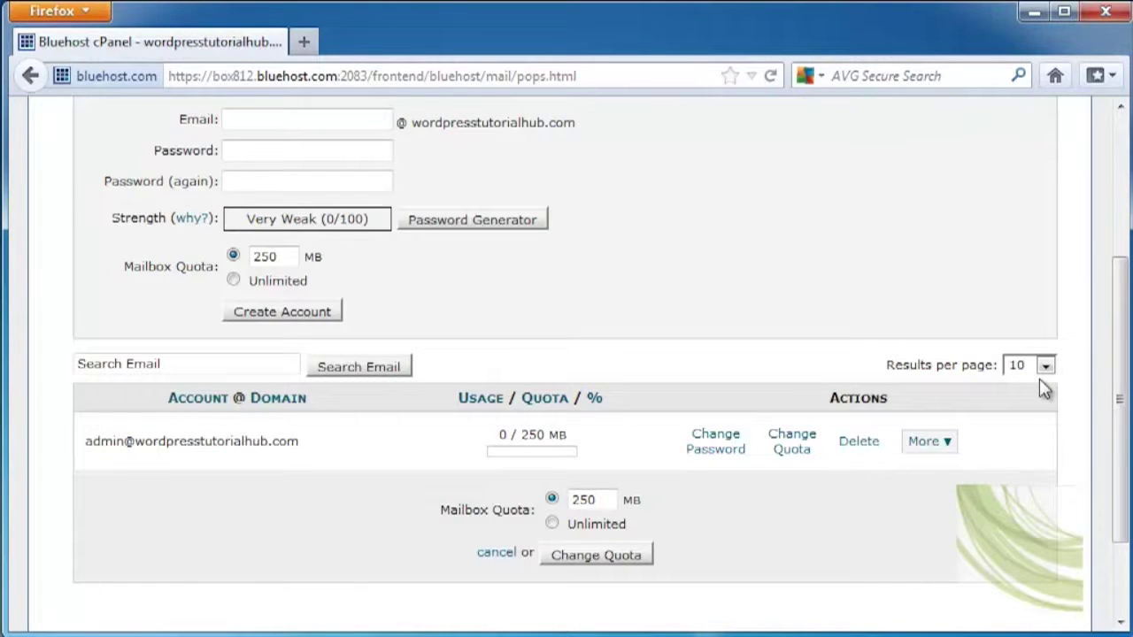
click(1047, 370)
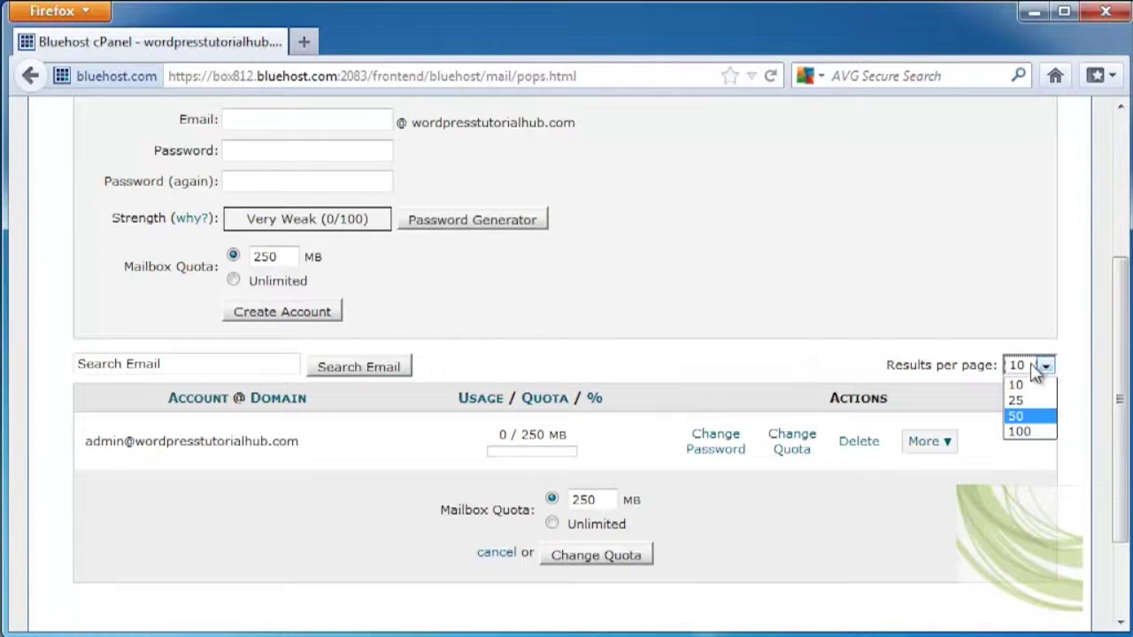
click(1042, 366)
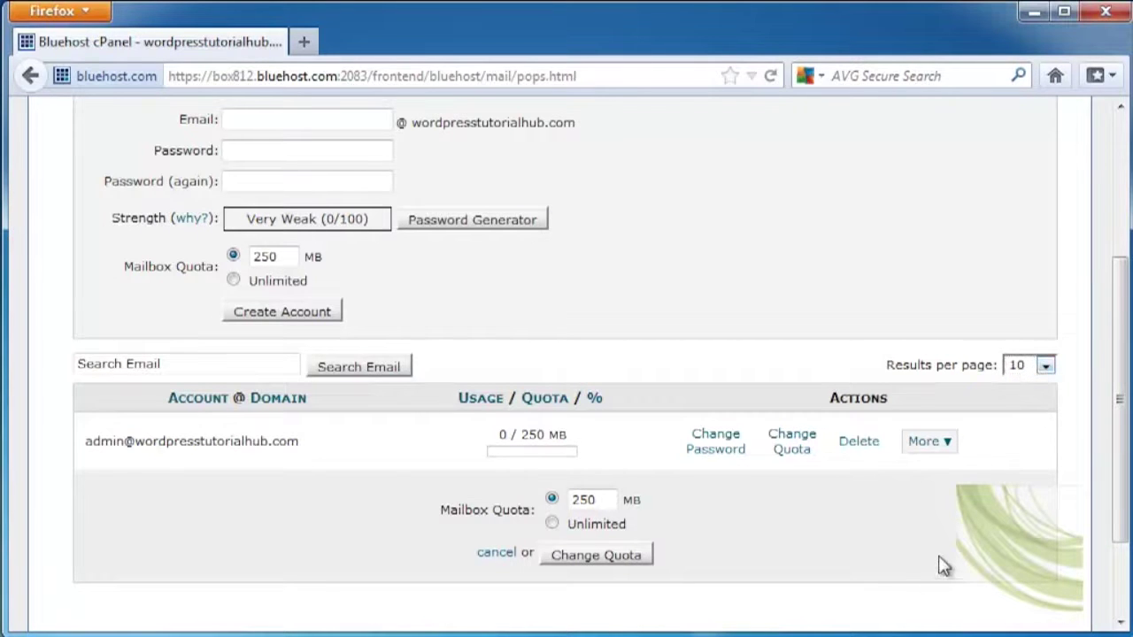
Choose Access Webmail from the admin account's More menu to open it in a new tab
scroll(946, 573, down, 3)
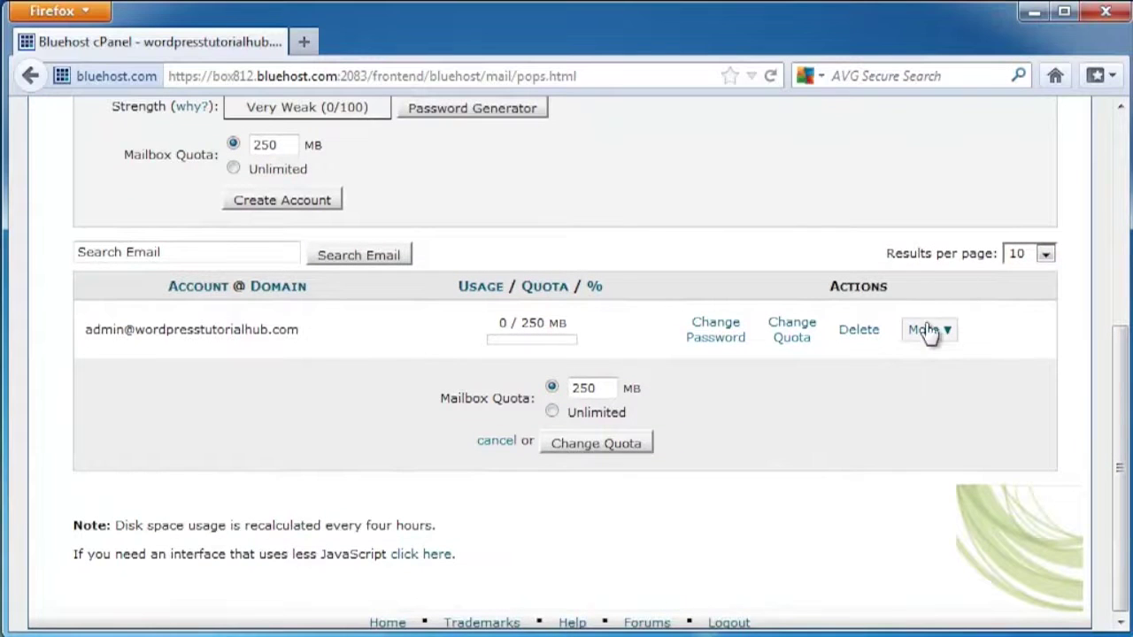
click(949, 333)
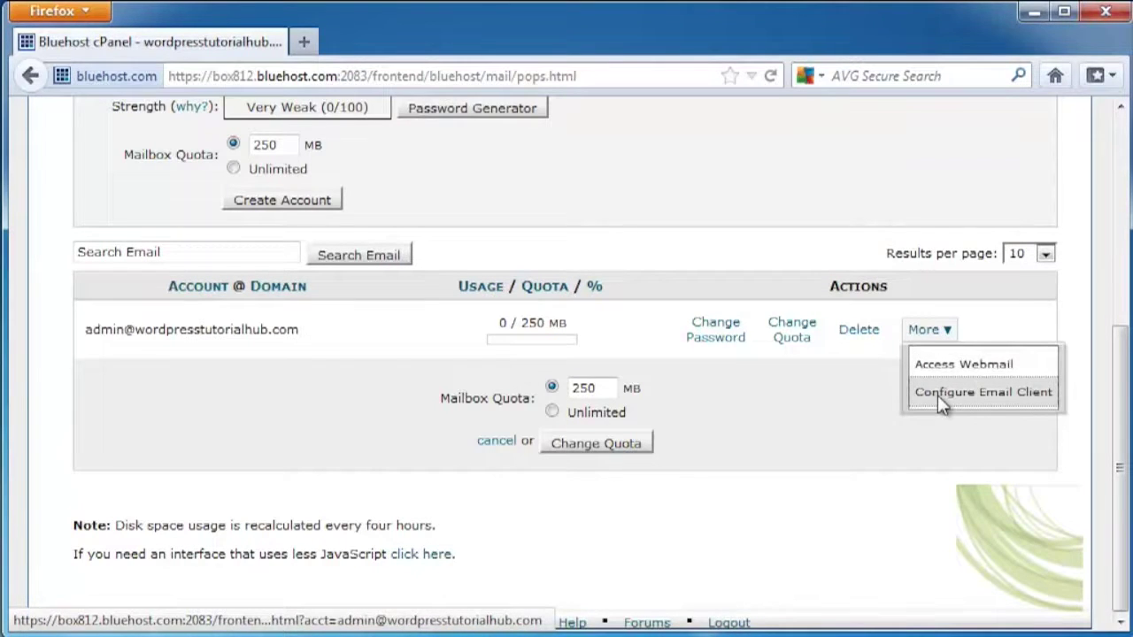
click(916, 364)
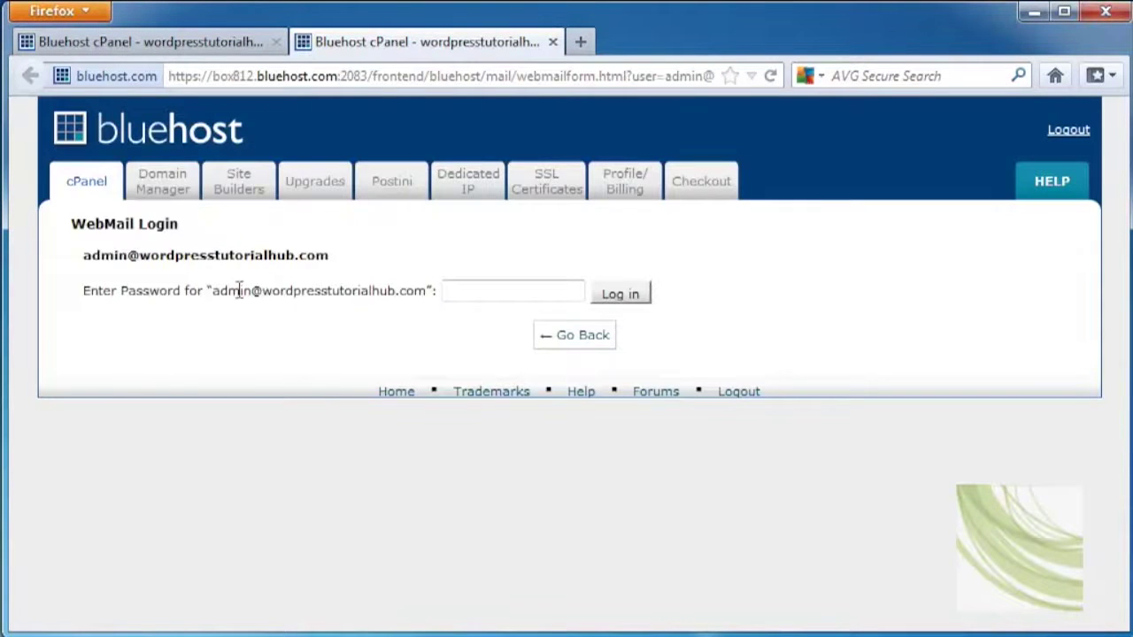
Log in to webmail with the account password, dismiss the save-password prompt, and open Auto Responders
click(492, 290)
text(••••••••)
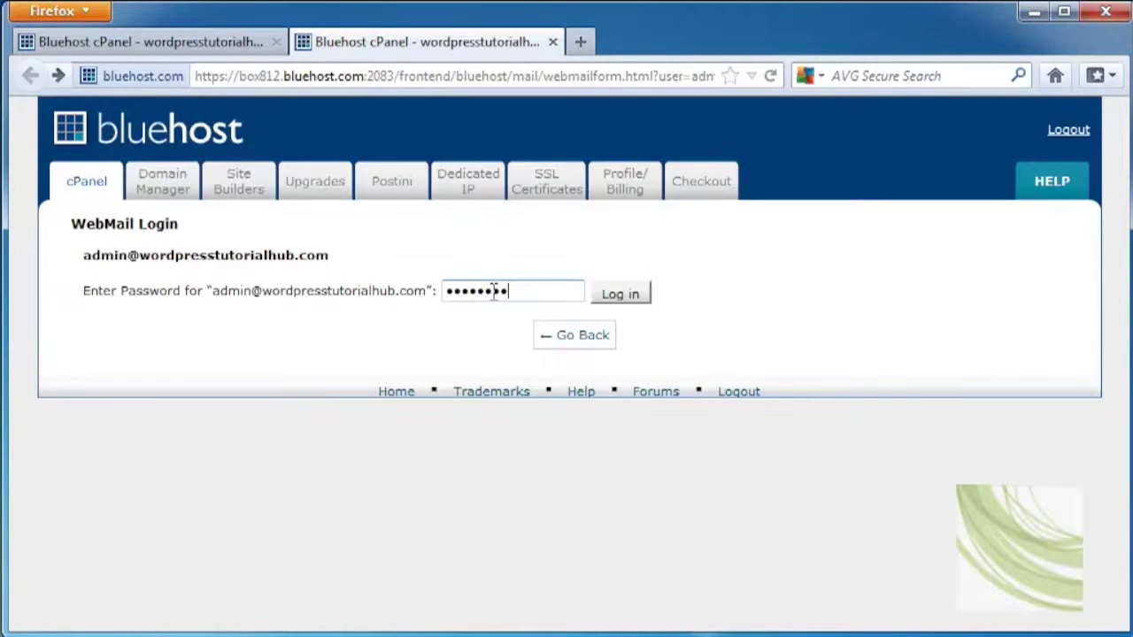
click(619, 294)
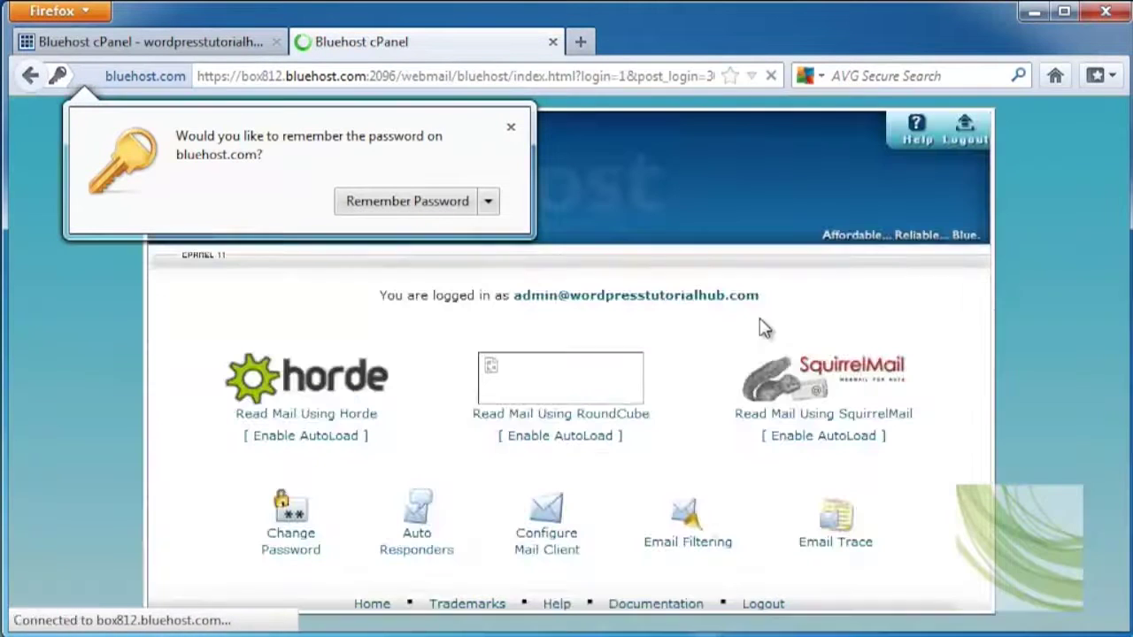
click(511, 126)
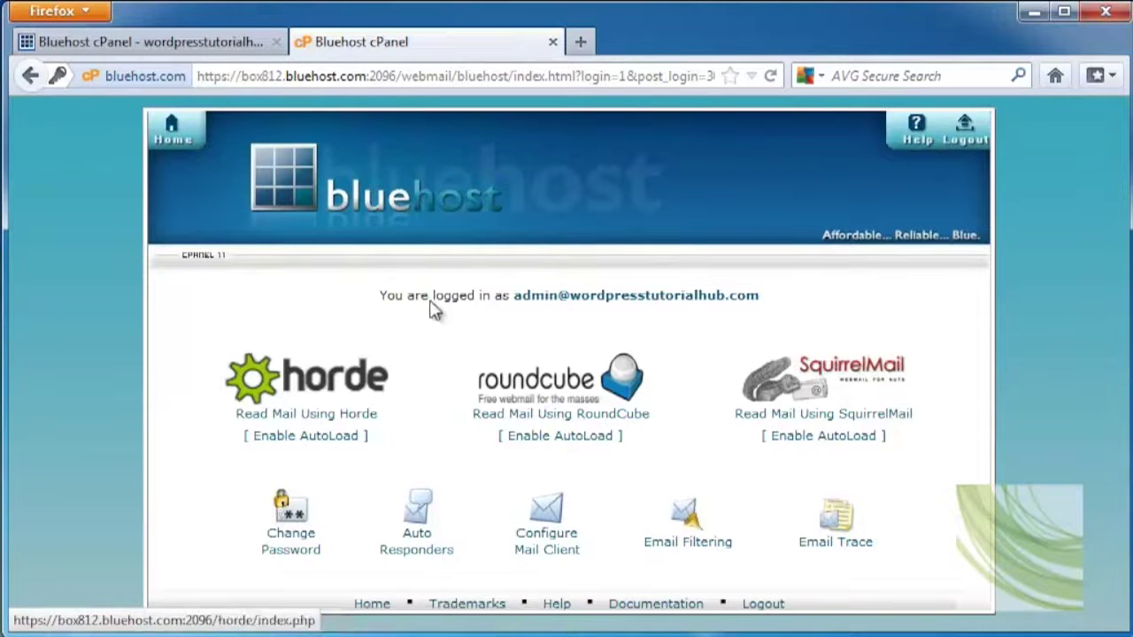
click(424, 513)
Start a new auto responder with the sender name and subject 'Autoresponse for Vacation'
scroll(1022, 372, down, 2)
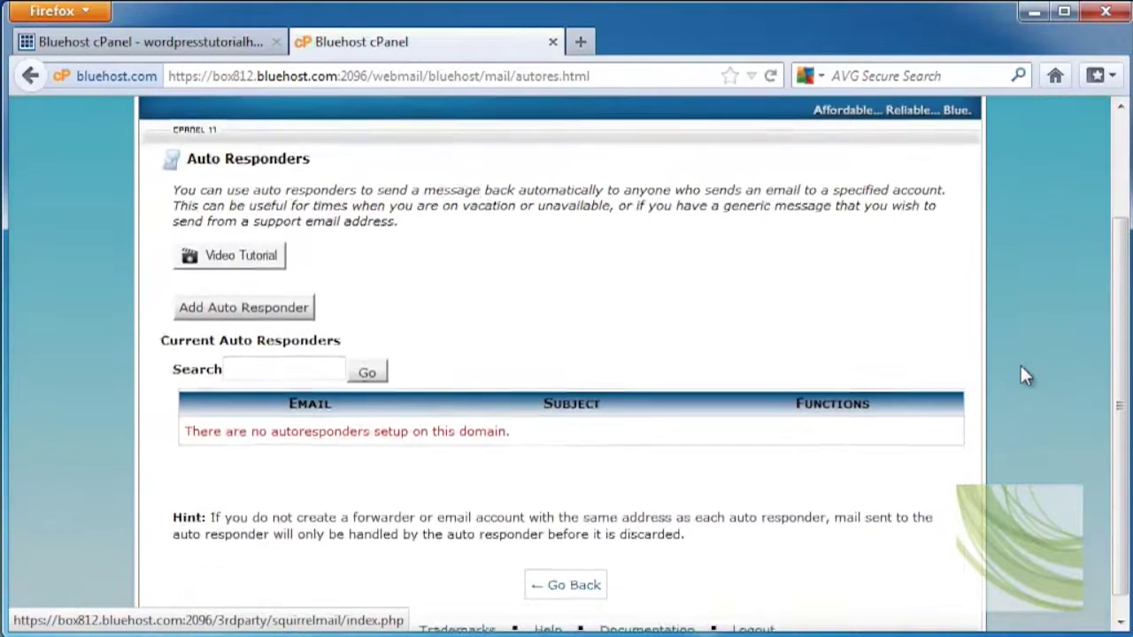
scroll(1025, 375, down, 1)
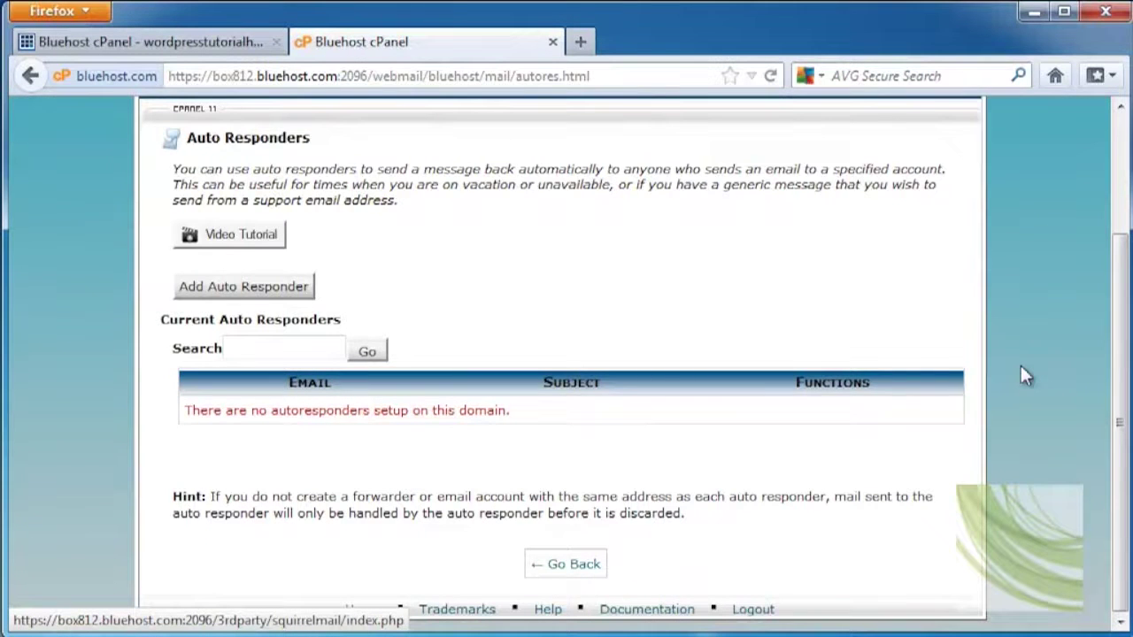
click(301, 286)
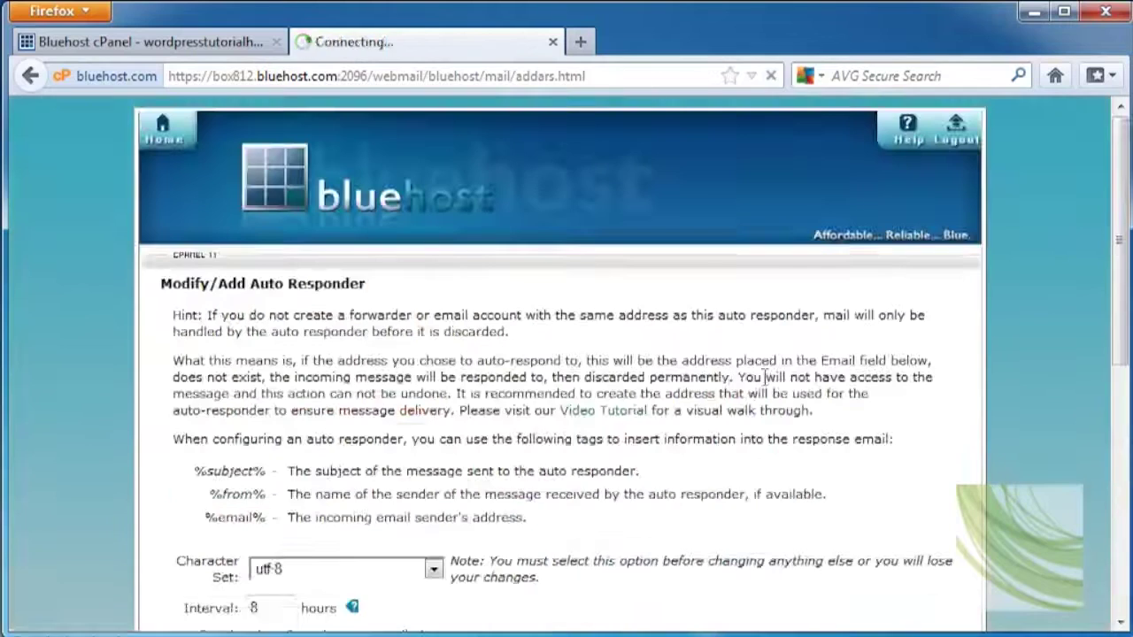
scroll(757, 379, down, 5)
click(272, 286)
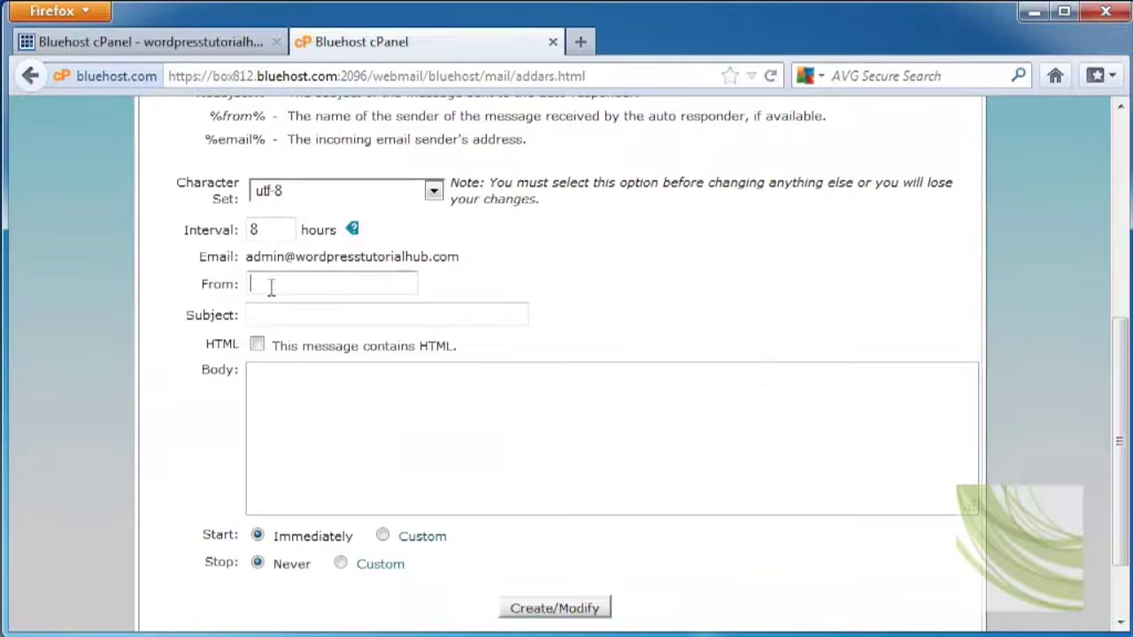
text(Brooke)
key(Tab)
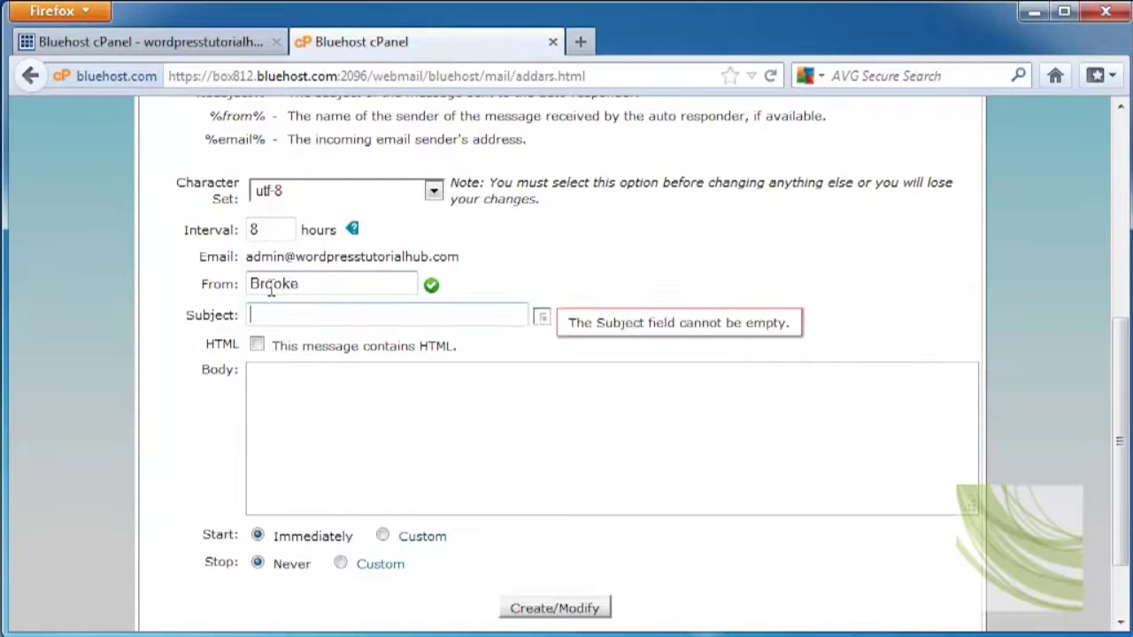
text(Auto)
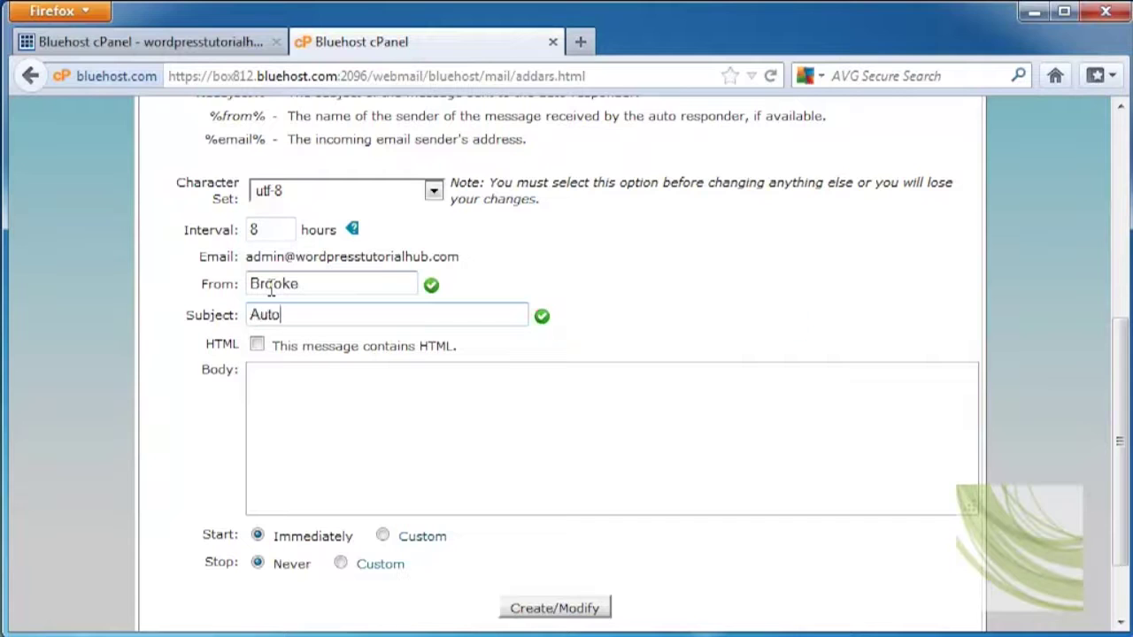
text(response for Vacation)
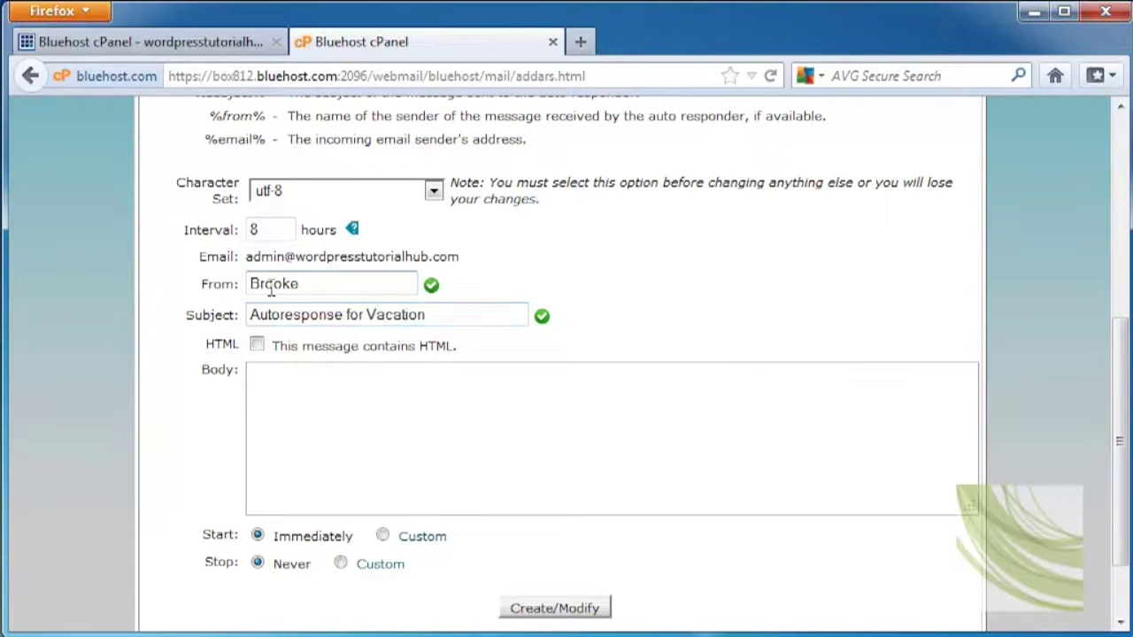
Write the 'I'm on vacation until July 5th…' reply body and try a custom stop date
click(355, 429)
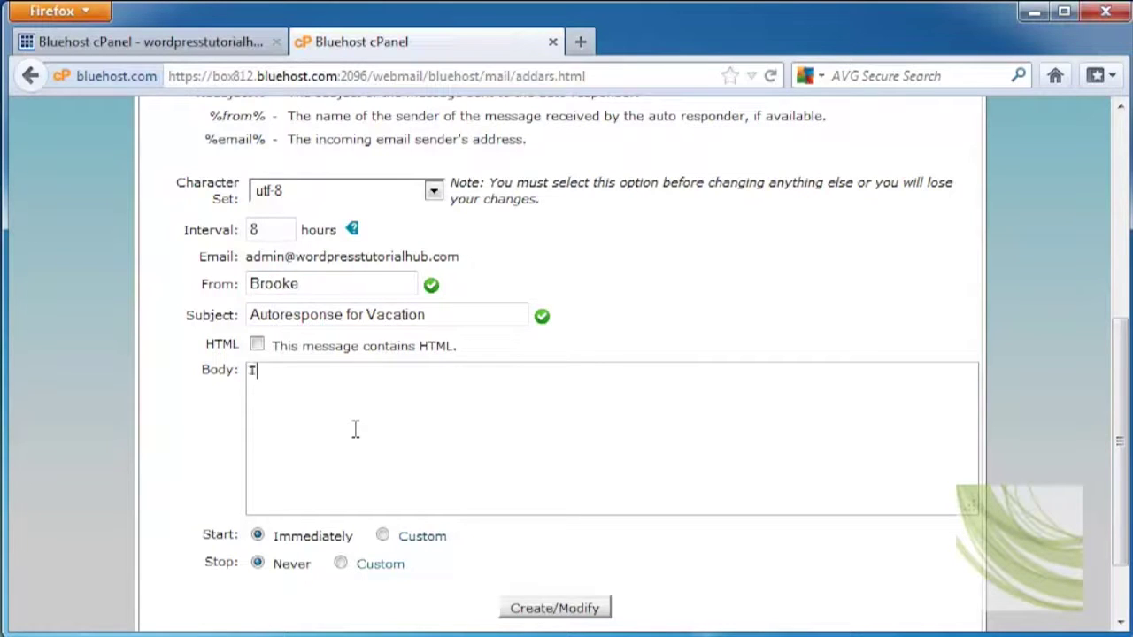
text(I'm on vacation unti)
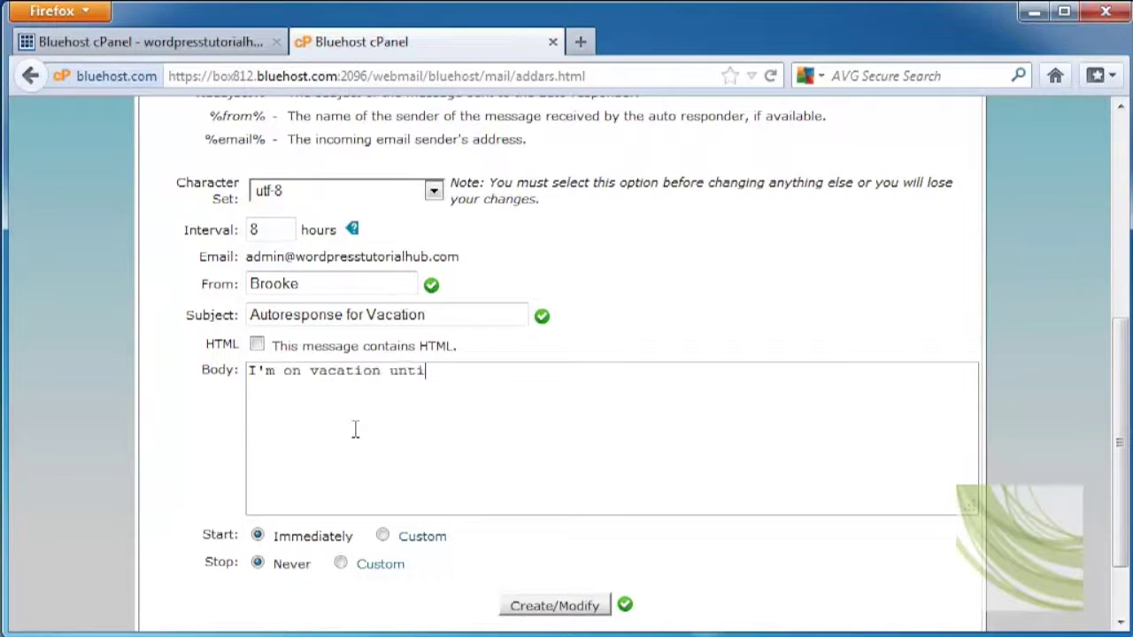
text(l July 5th, but I'll be checking email until then remotely. I'll get back to you as soon as possible.)
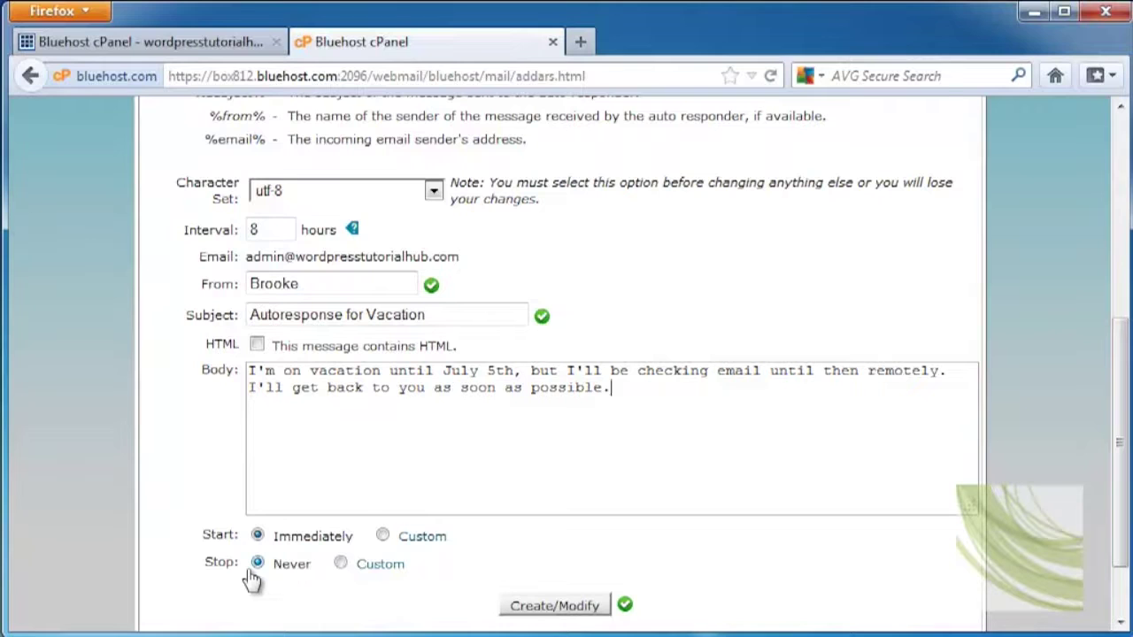
click(372, 566)
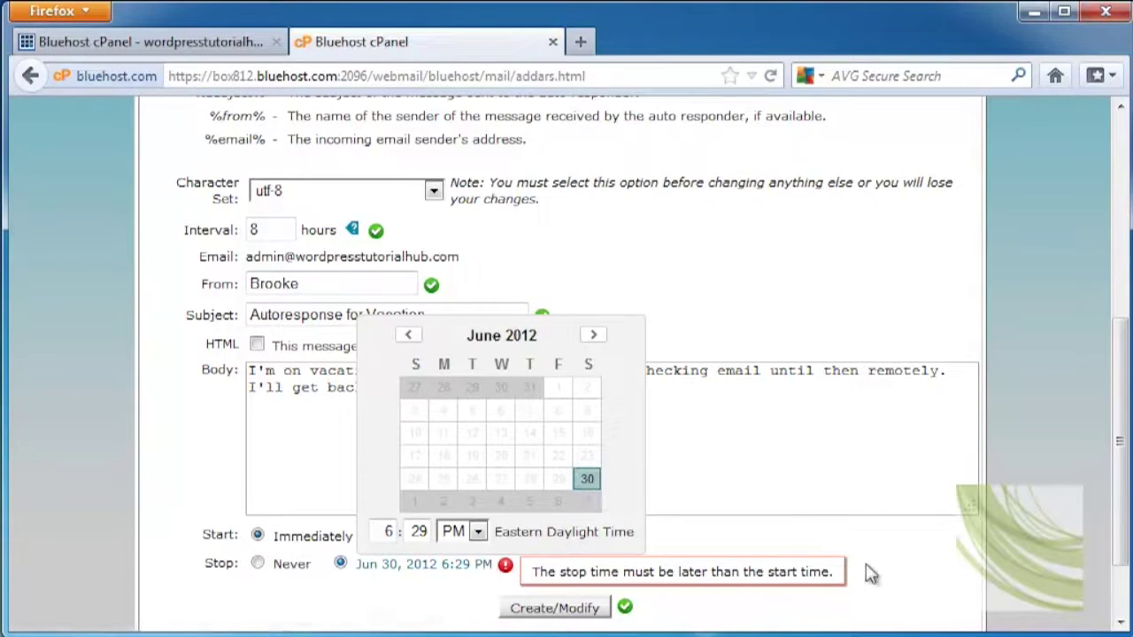
click(900, 572)
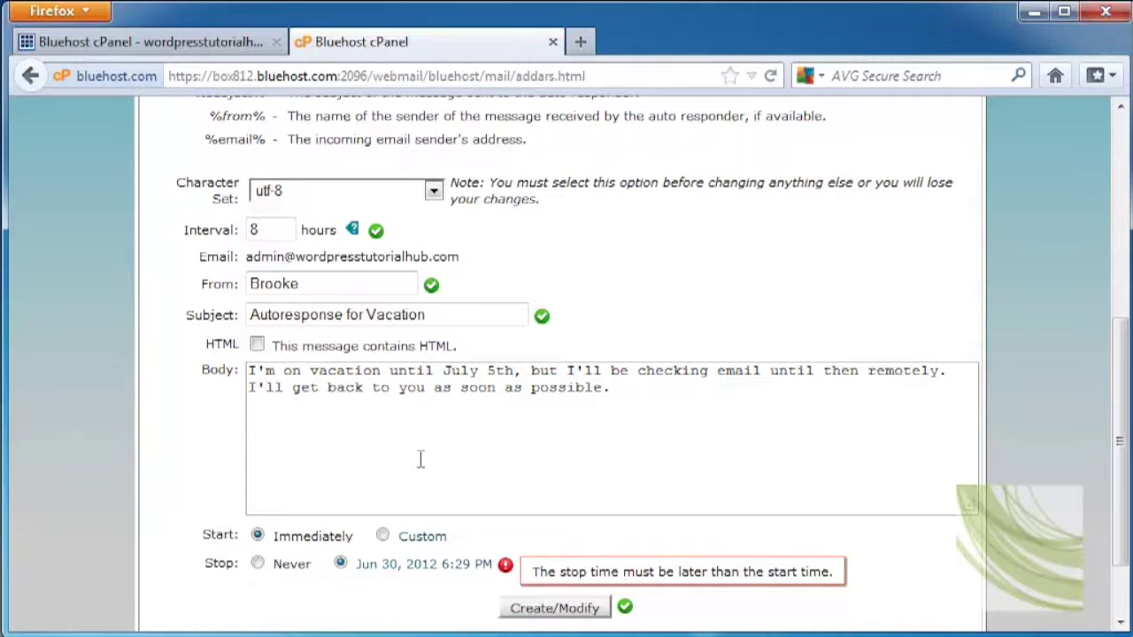
scroll(433, 465, up, 3)
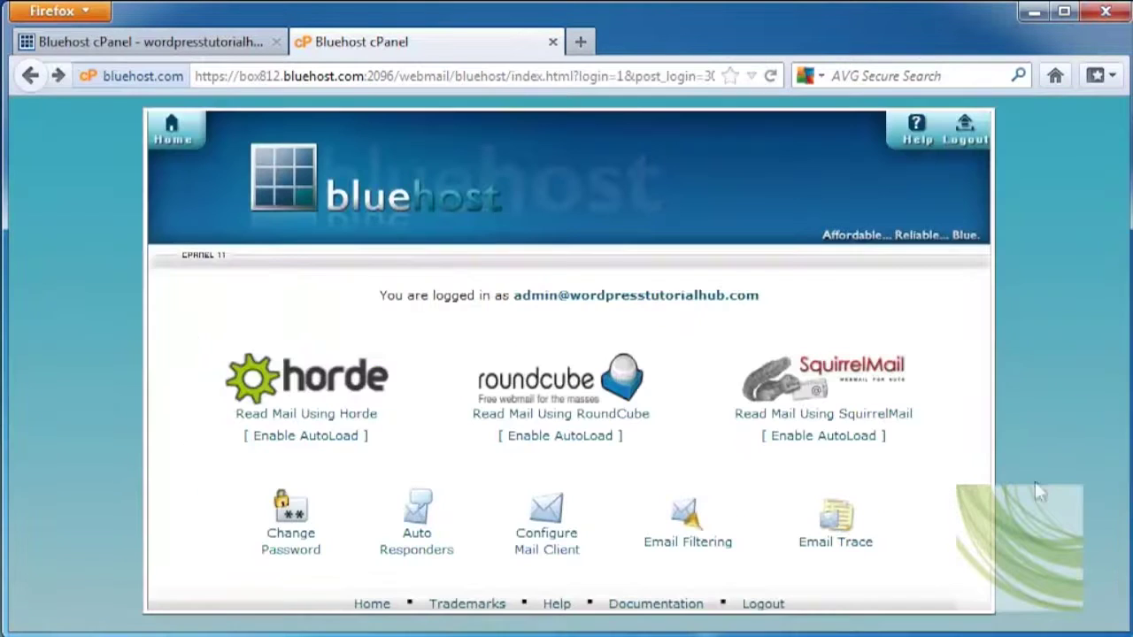
Try auto-configuring a mail client, acknowledge the three notices, and cancel the .reg settings download
click(547, 522)
scroll(695, 525, down, 4)
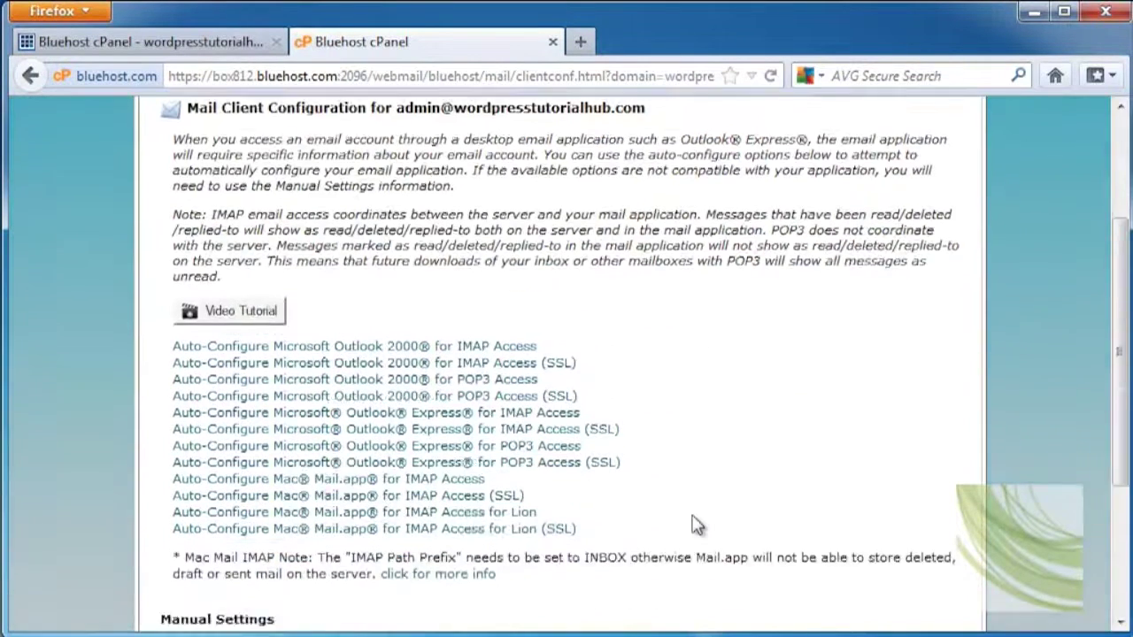
scroll(695, 525, down, 2)
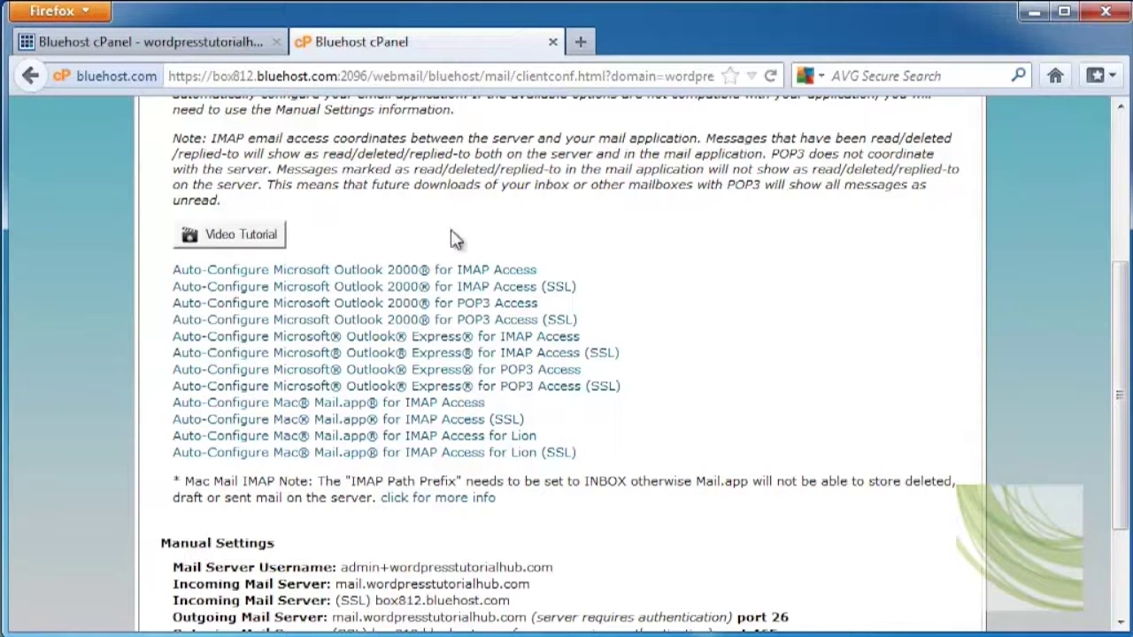
click(458, 271)
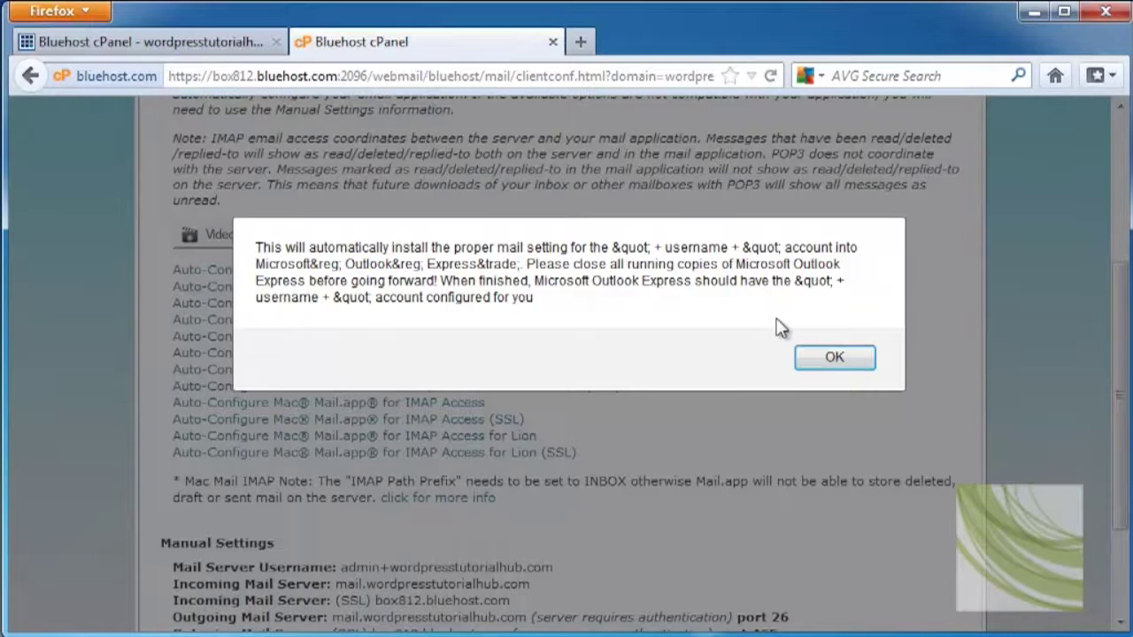
click(834, 358)
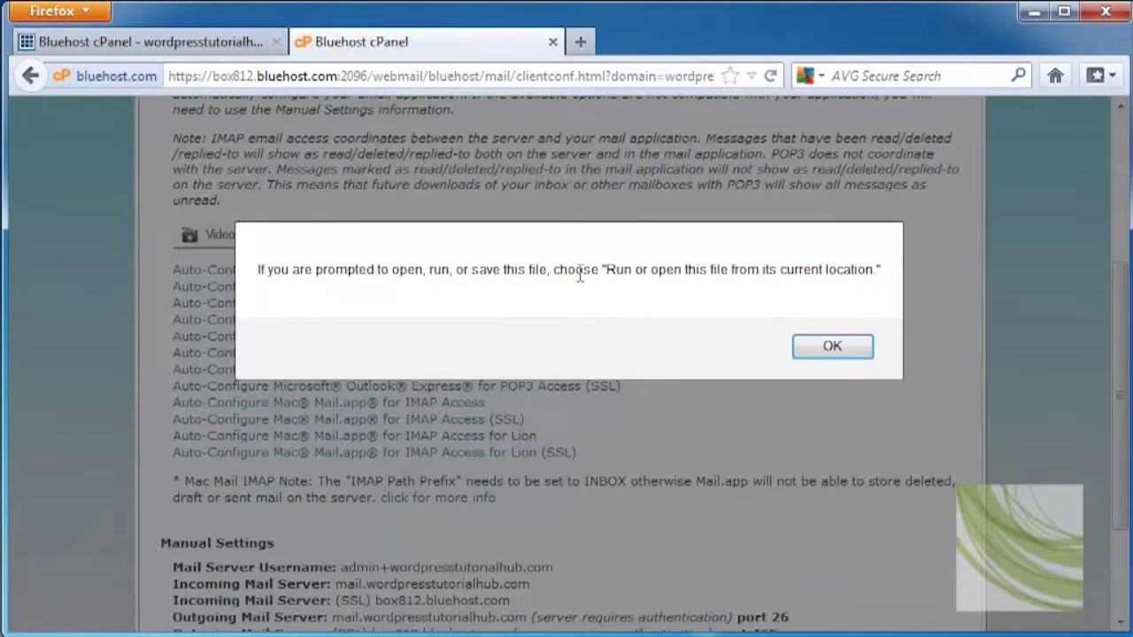
click(834, 347)
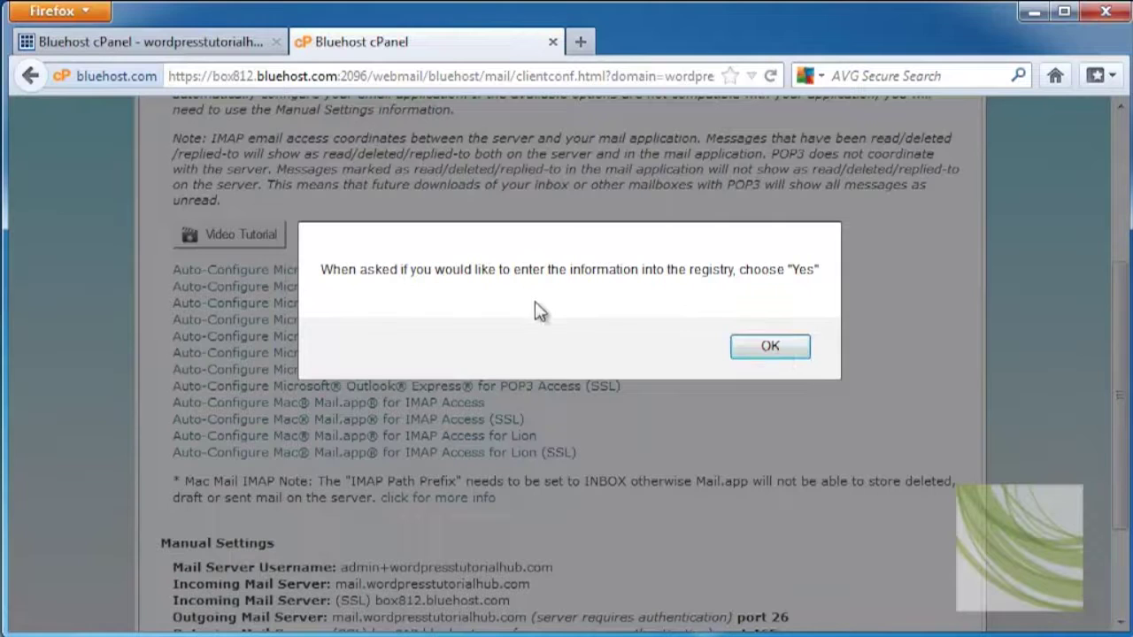
click(768, 348)
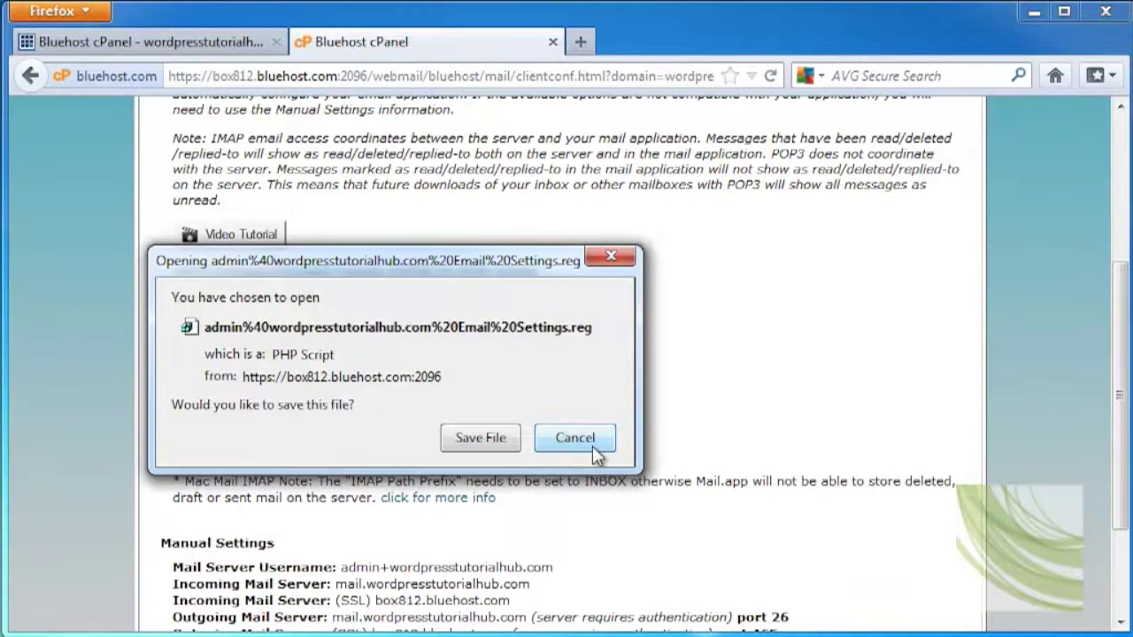
click(575, 438)
Look over the Manual Settings server details and go back to the webmail home
scroll(906, 446, down, 3)
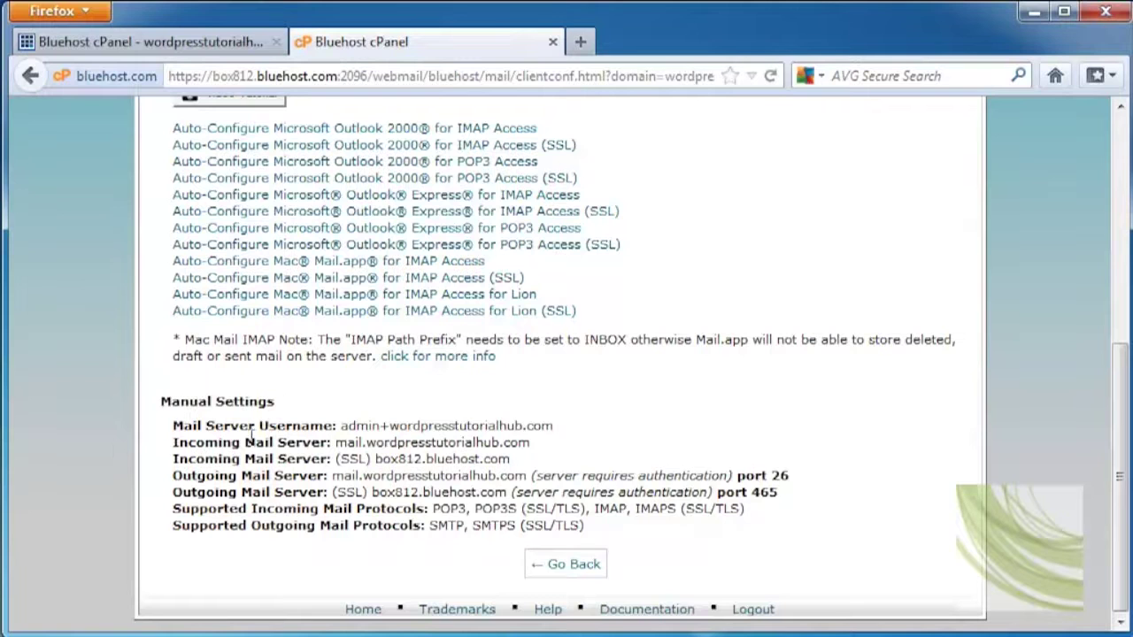
click(566, 567)
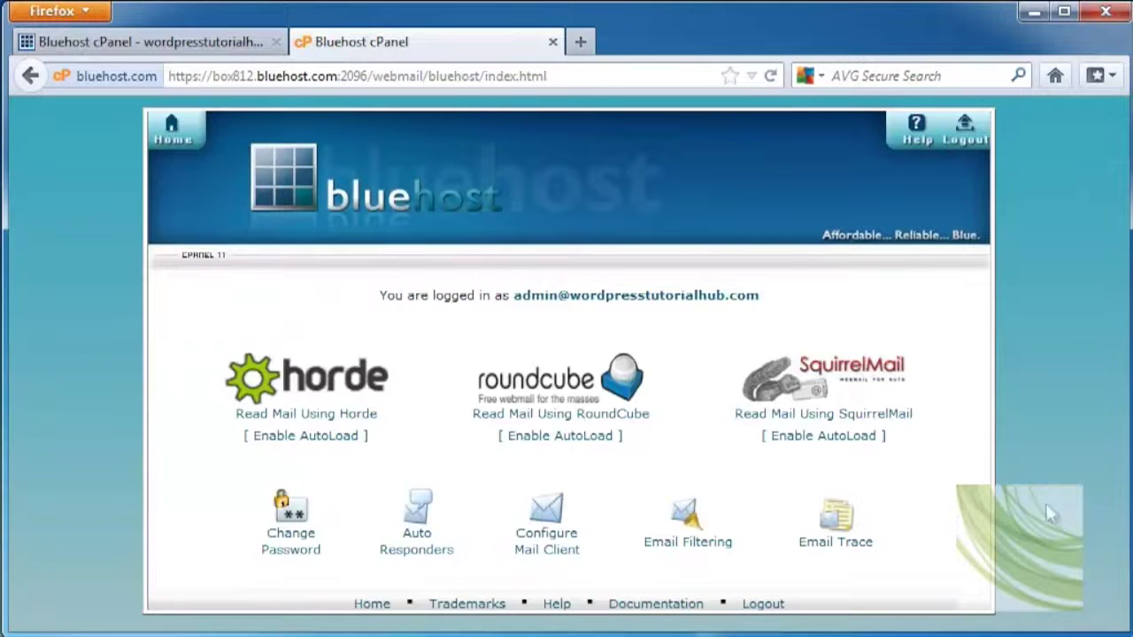
Open Email Filtering and start a new filter named Rule 1
click(686, 515)
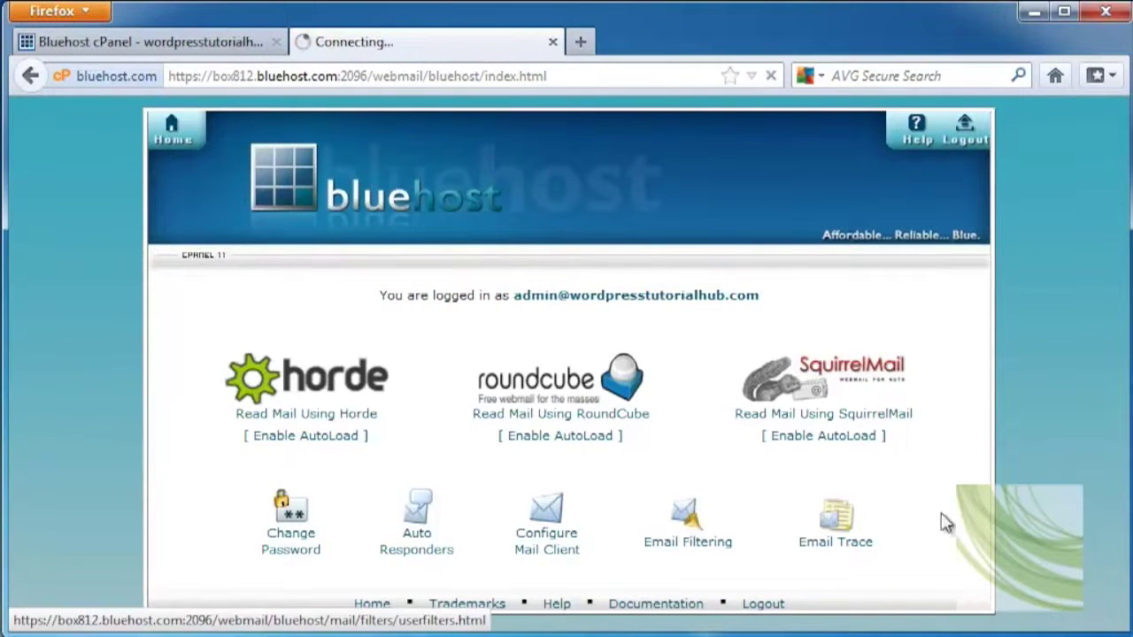
scroll(894, 501, down, 4)
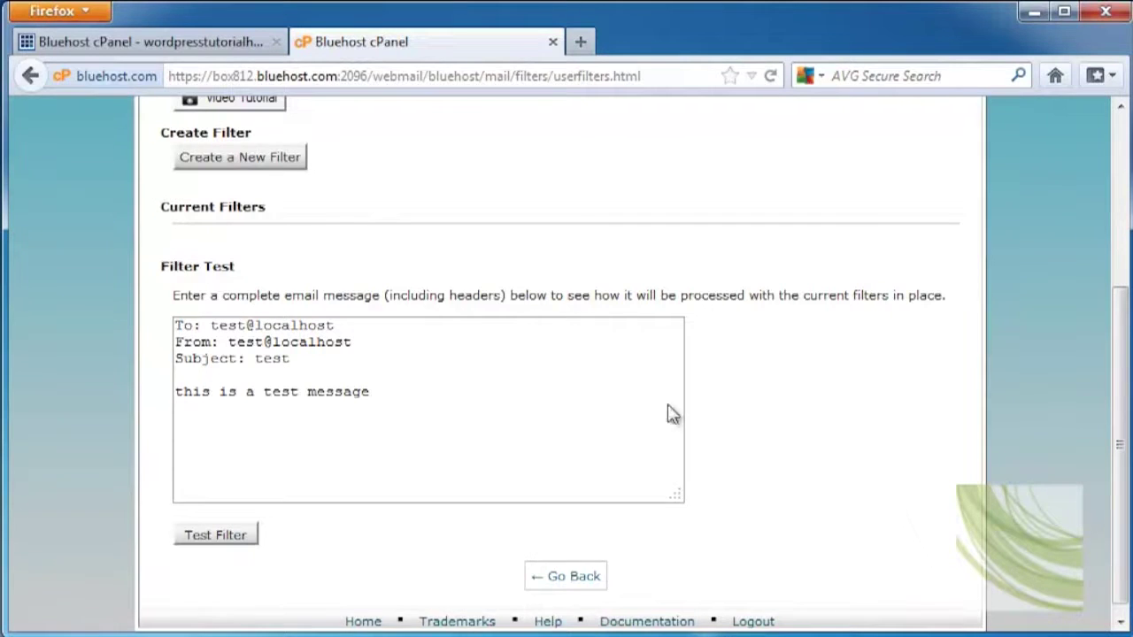
click(281, 158)
scroll(668, 316, down, 3)
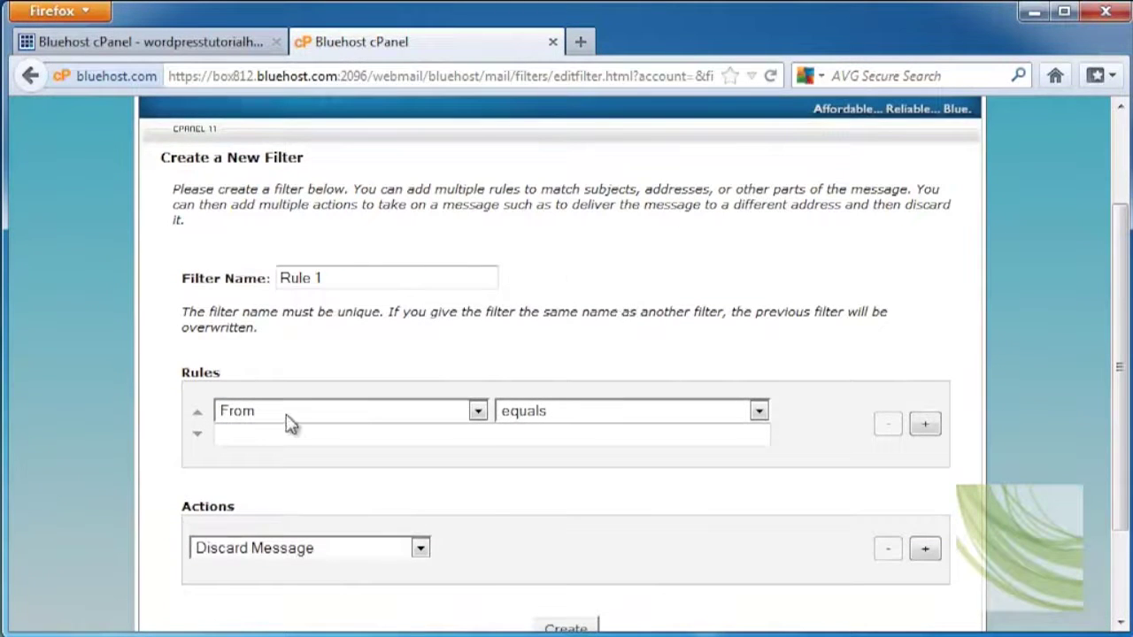
Keep the rule matching From with equals, and click into its match text box
click(288, 413)
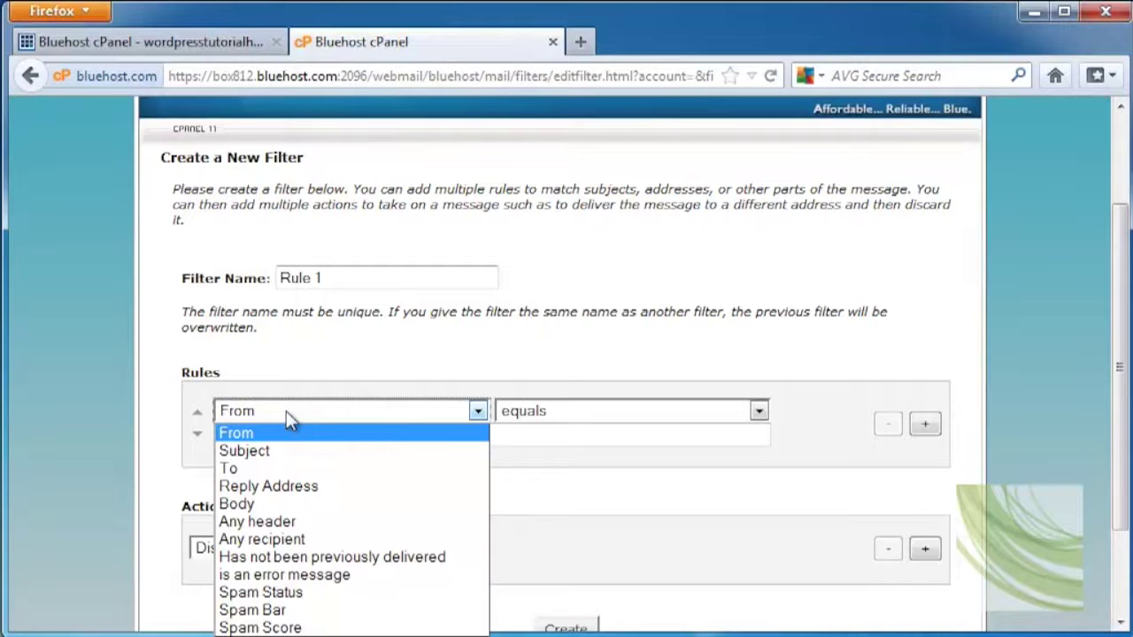
click(389, 374)
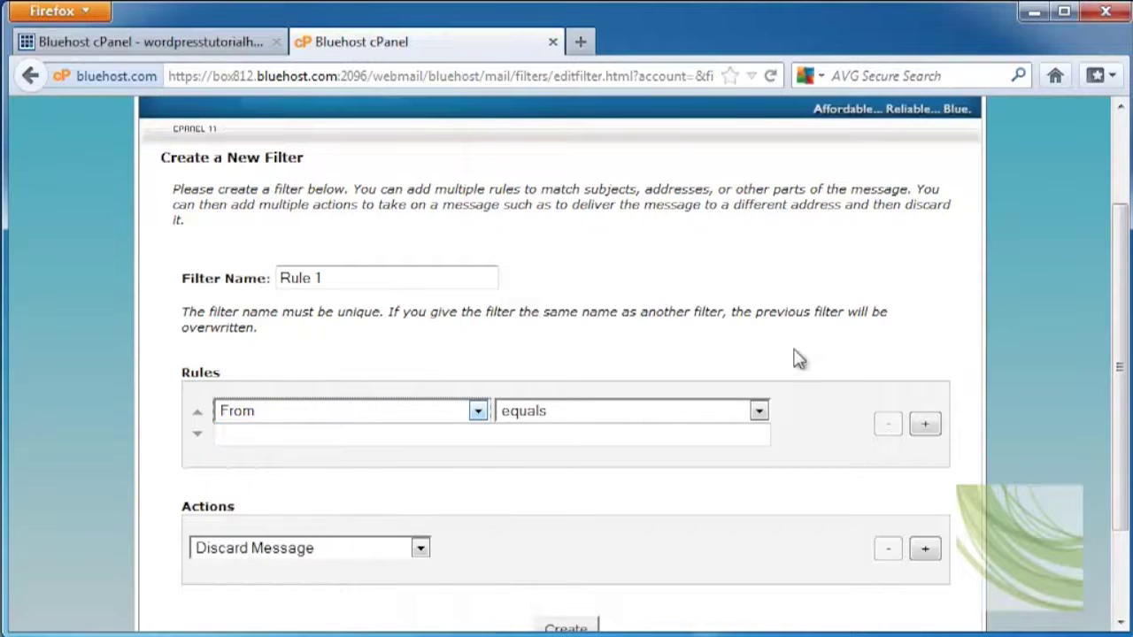
click(759, 412)
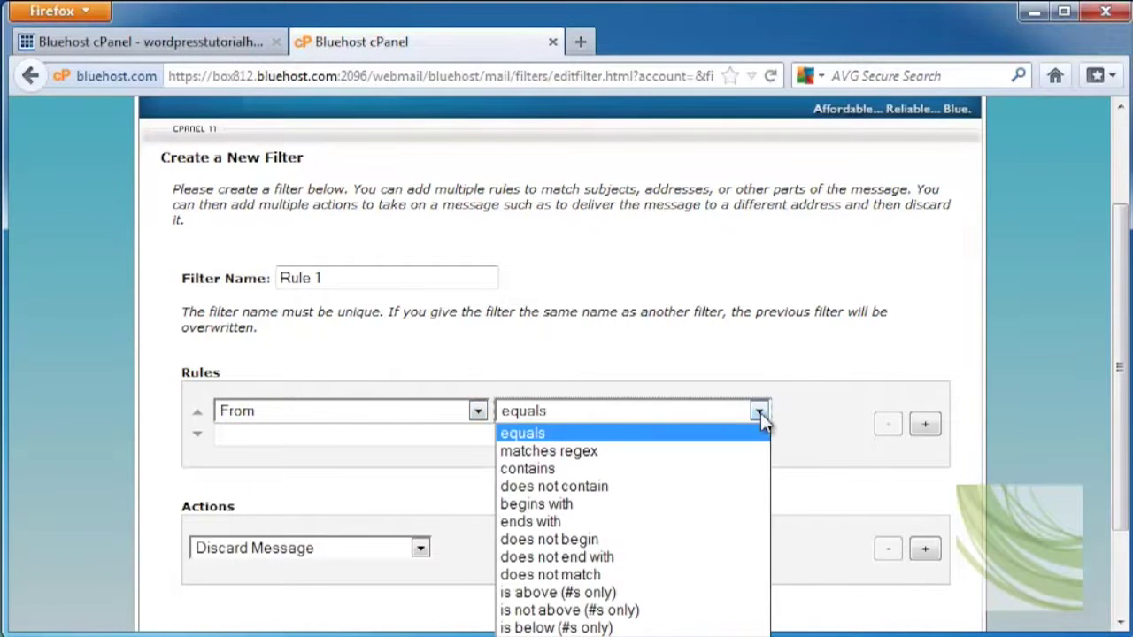
click(763, 354)
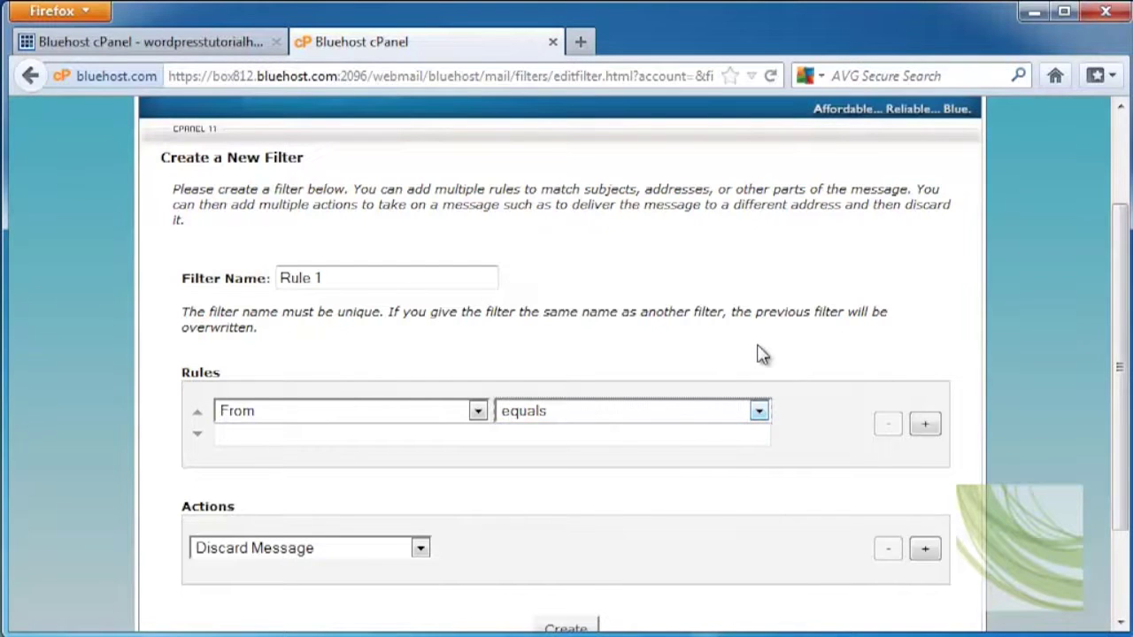
click(266, 435)
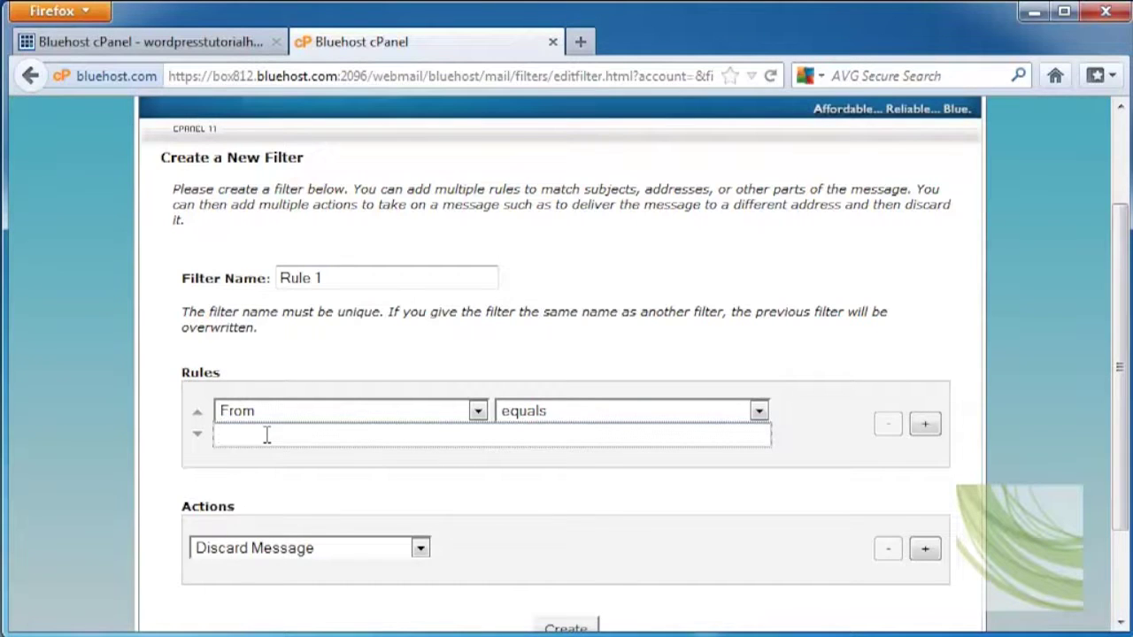
Create a filter rule that discards messages whose Subject equals 'low low price'
click(384, 410)
click(323, 448)
click(489, 441)
text(low low price)
click(422, 548)
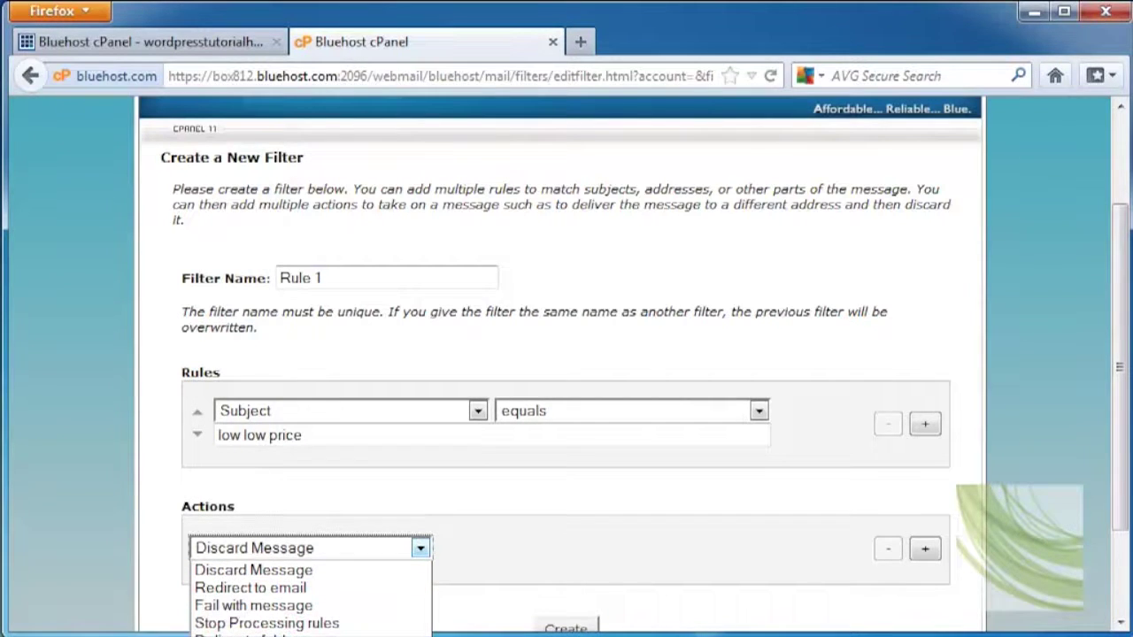
click(304, 573)
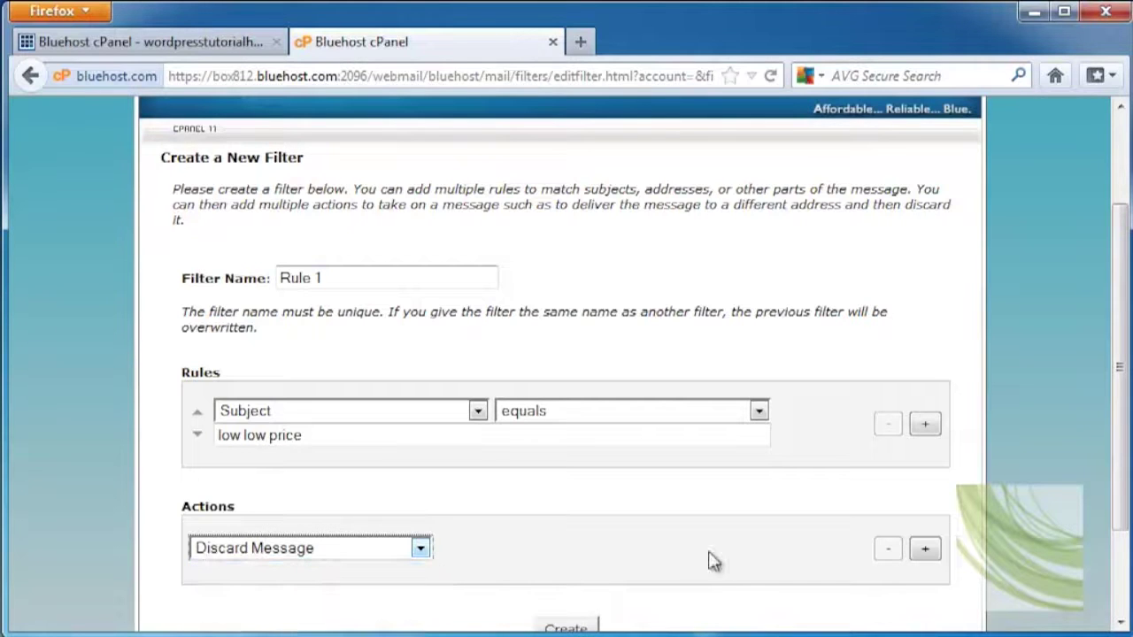
scroll(948, 587, down, 3)
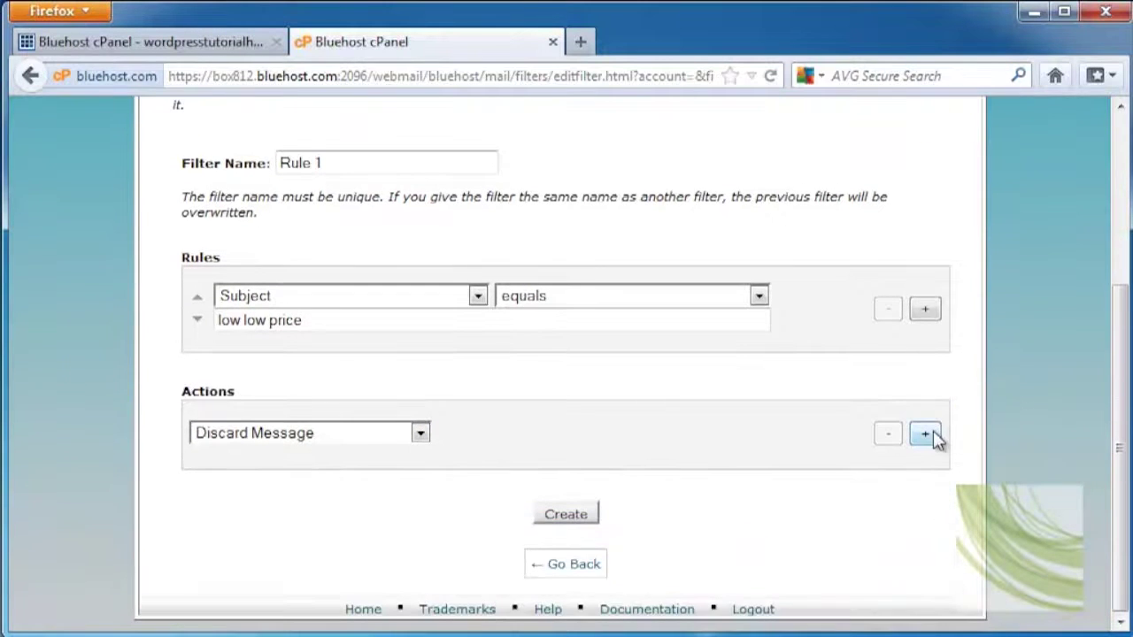
click(932, 435)
click(577, 516)
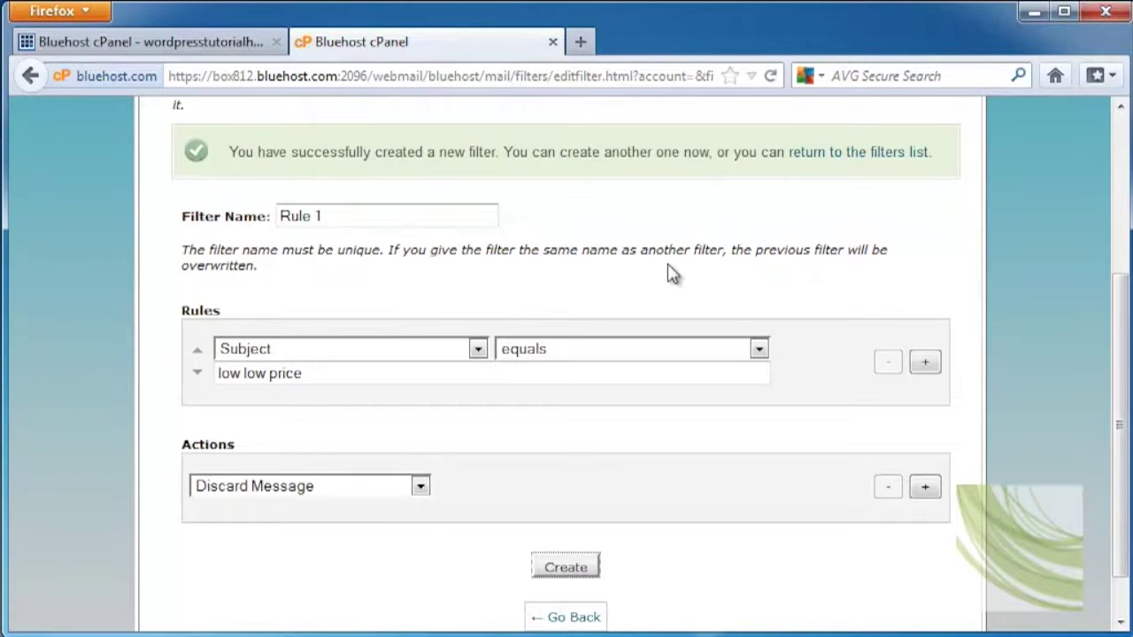
scroll(673, 275, up, 5)
Open Rule 1 for editing, then return to the list of filters
click(801, 393)
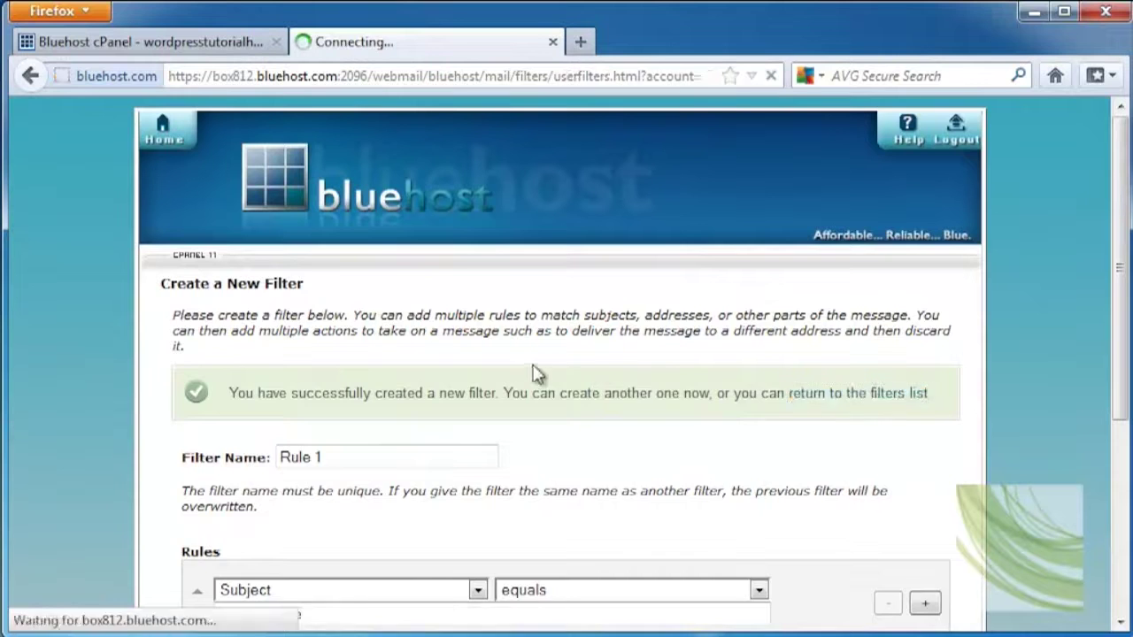
scroll(534, 374, down, 5)
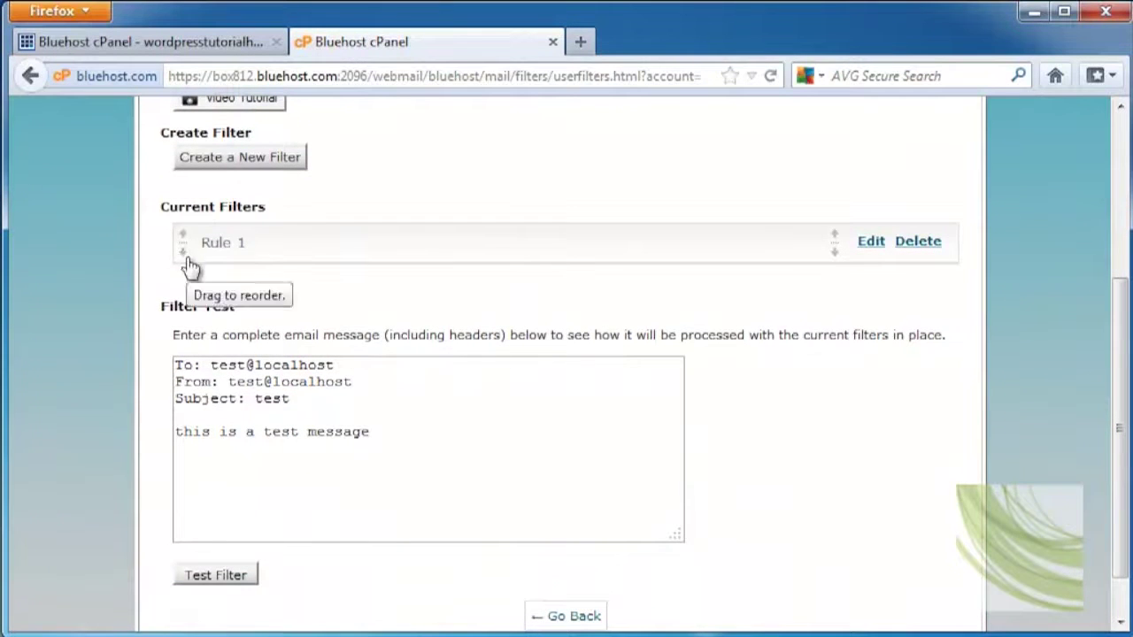
click(870, 242)
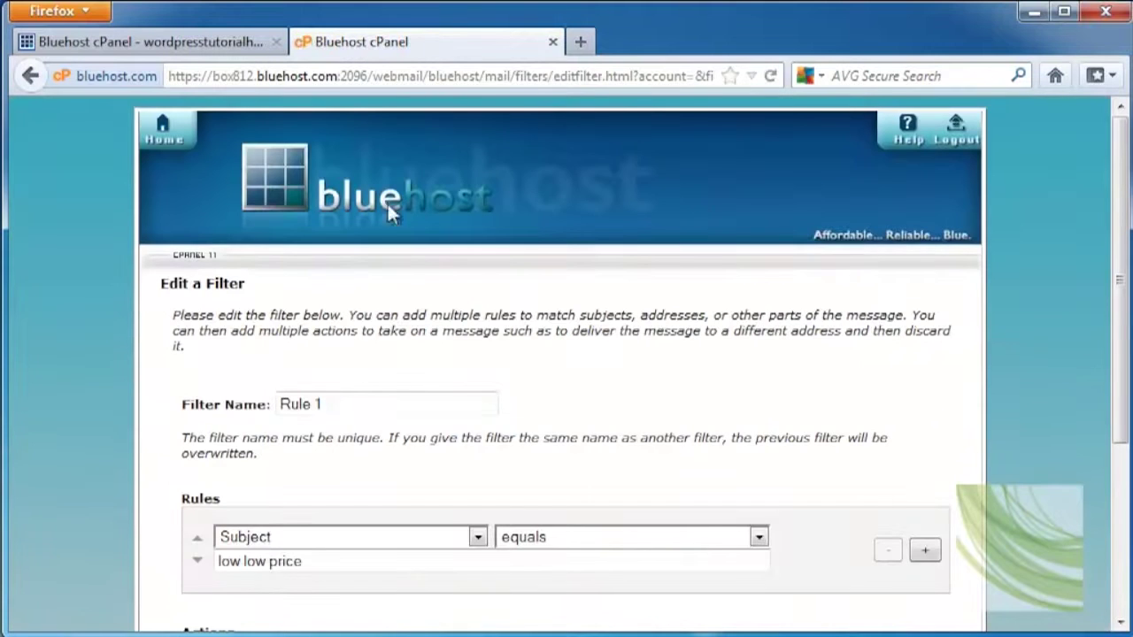
click(30, 76)
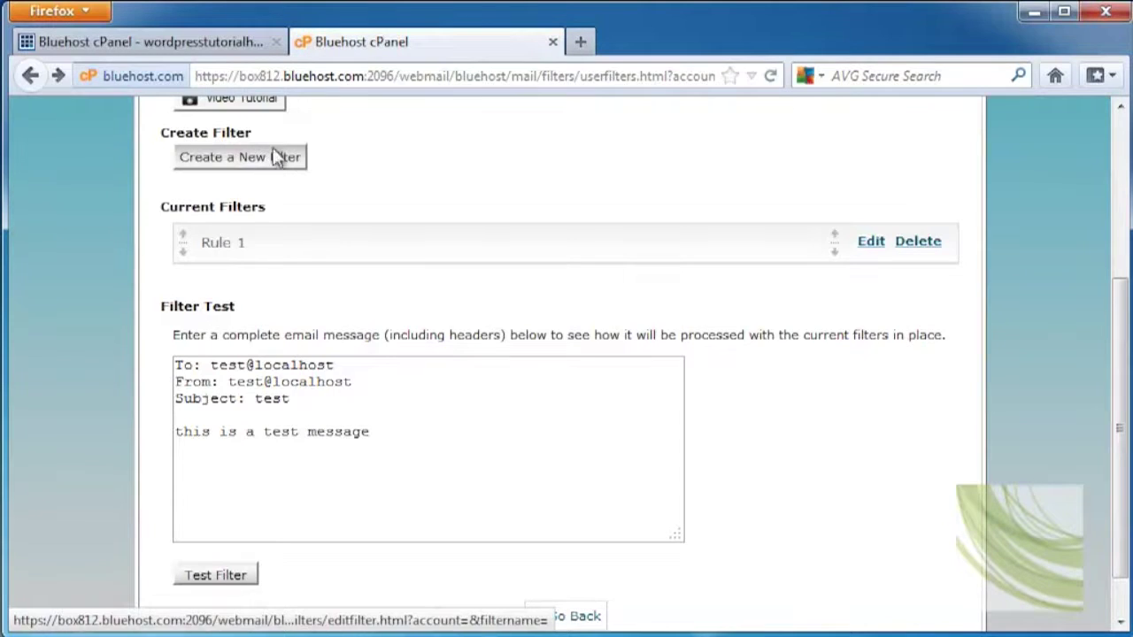
Run the filter test with sample subject 'low low price test', then leave the results
scroll(284, 204, down, 1)
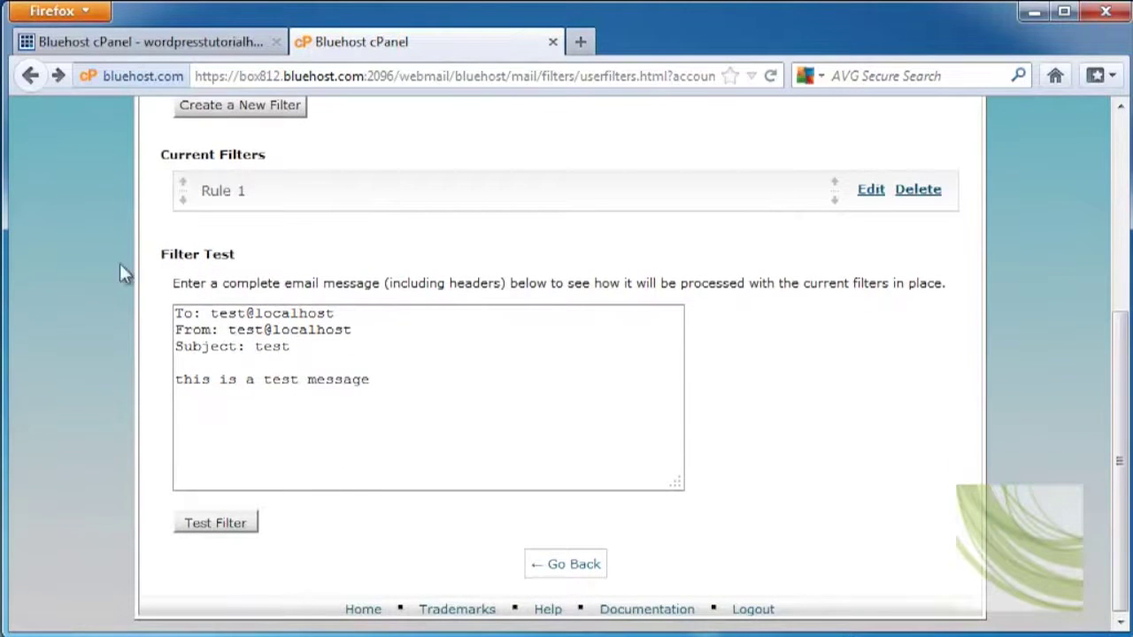
drag(292, 346, 255, 345)
text(low low price test)
click(225, 521)
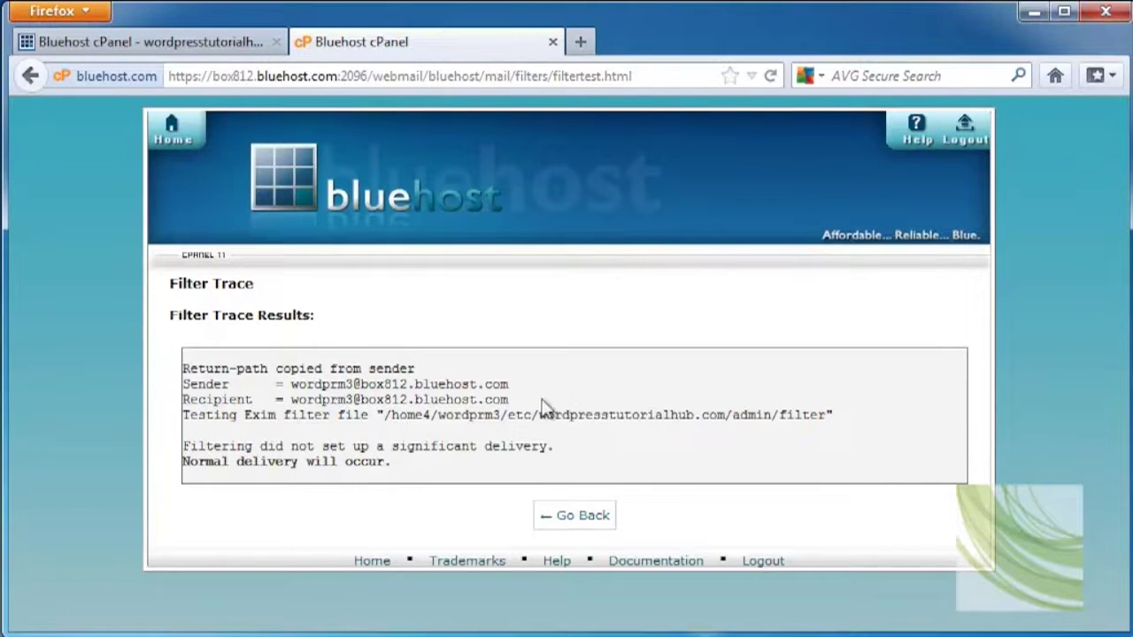
click(574, 521)
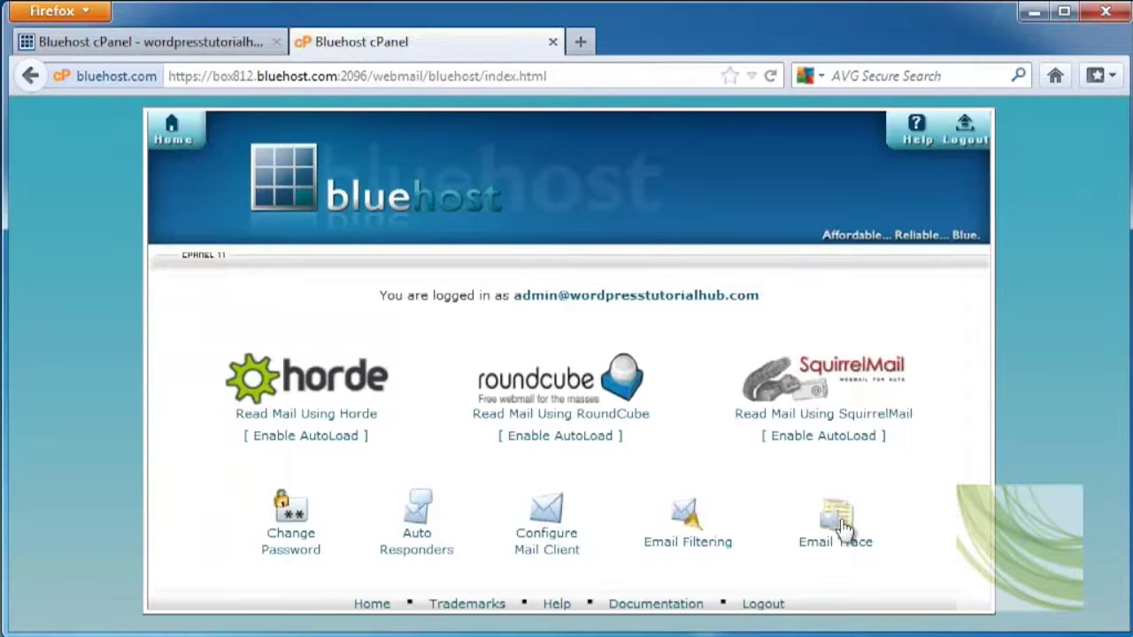
Open the mailbox in Horde webmail and log in
click(842, 528)
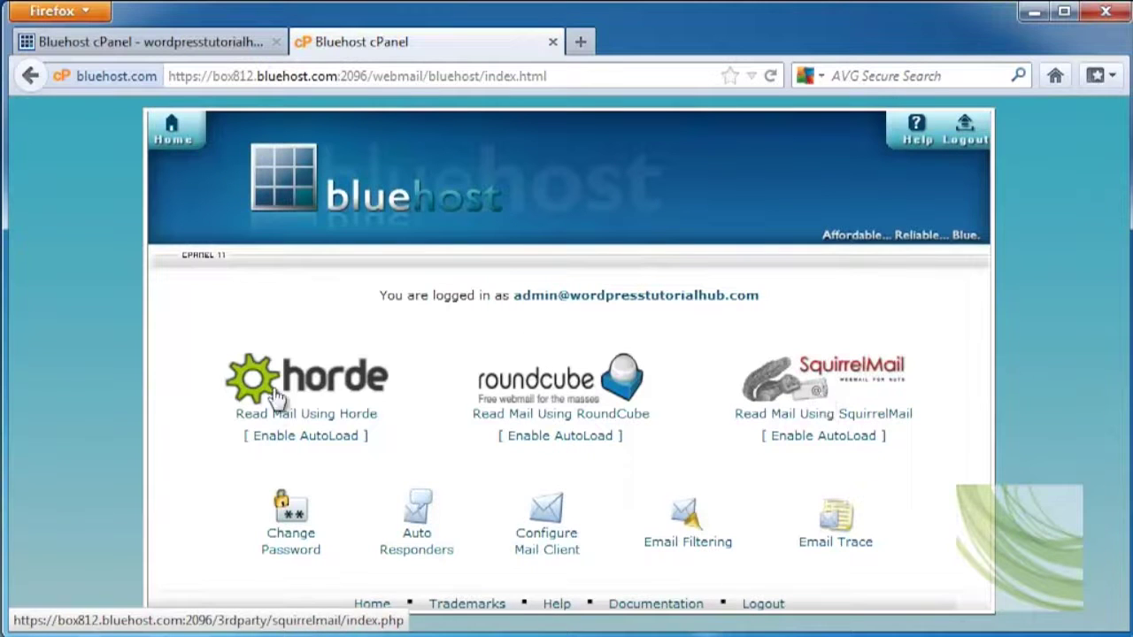
click(324, 415)
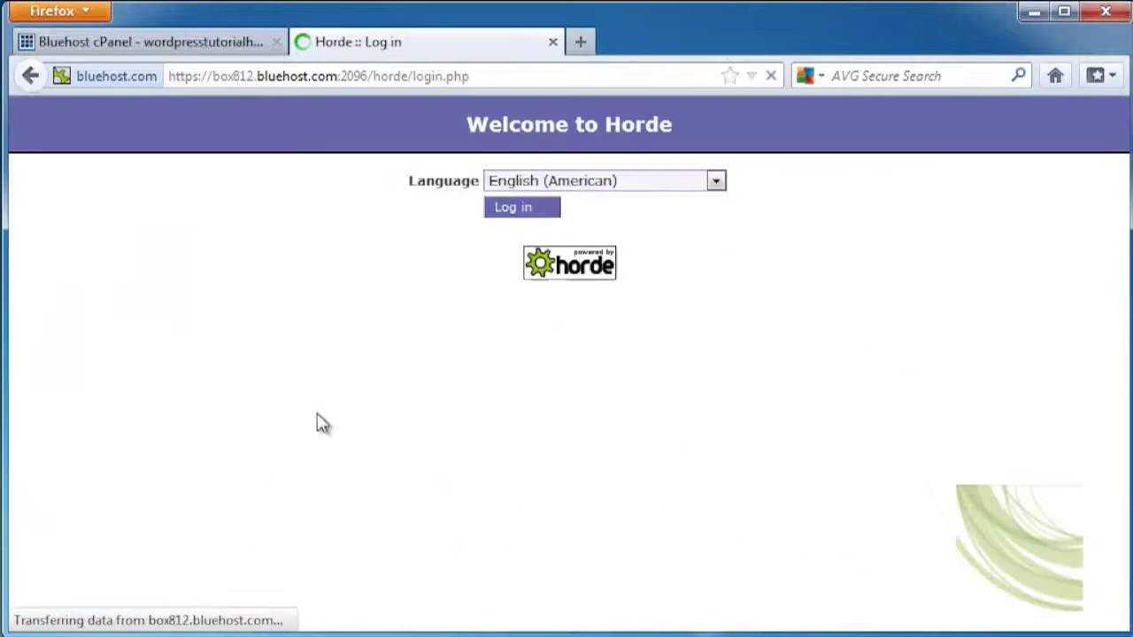
click(503, 218)
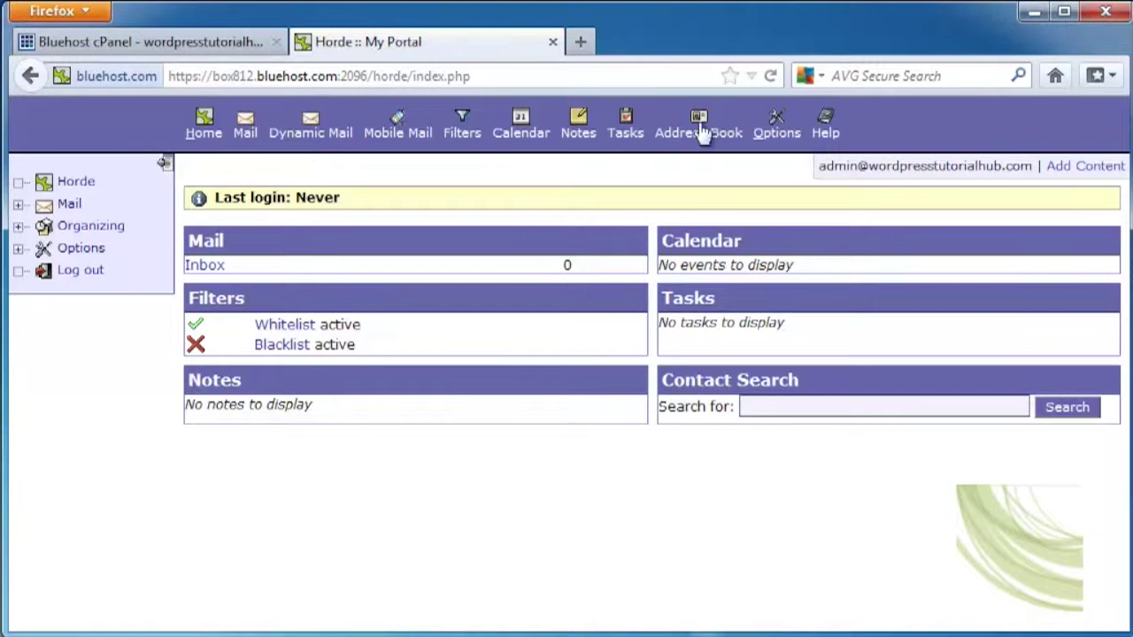
Return to the earlier cPanel page through the history list and close the webmail tab
right_click(29, 77)
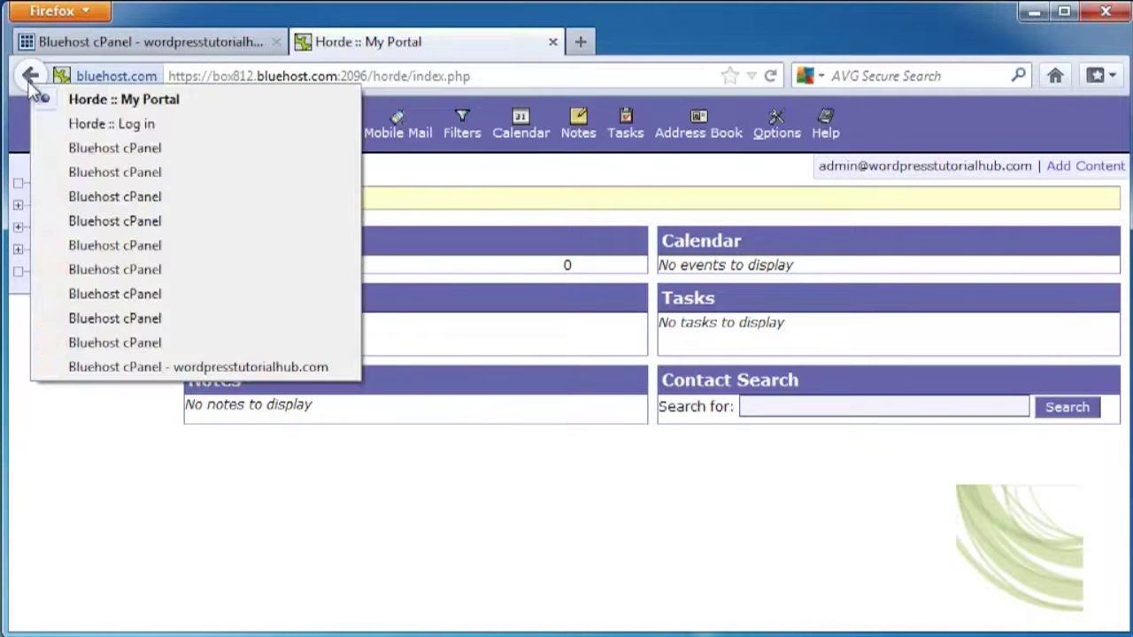
click(168, 240)
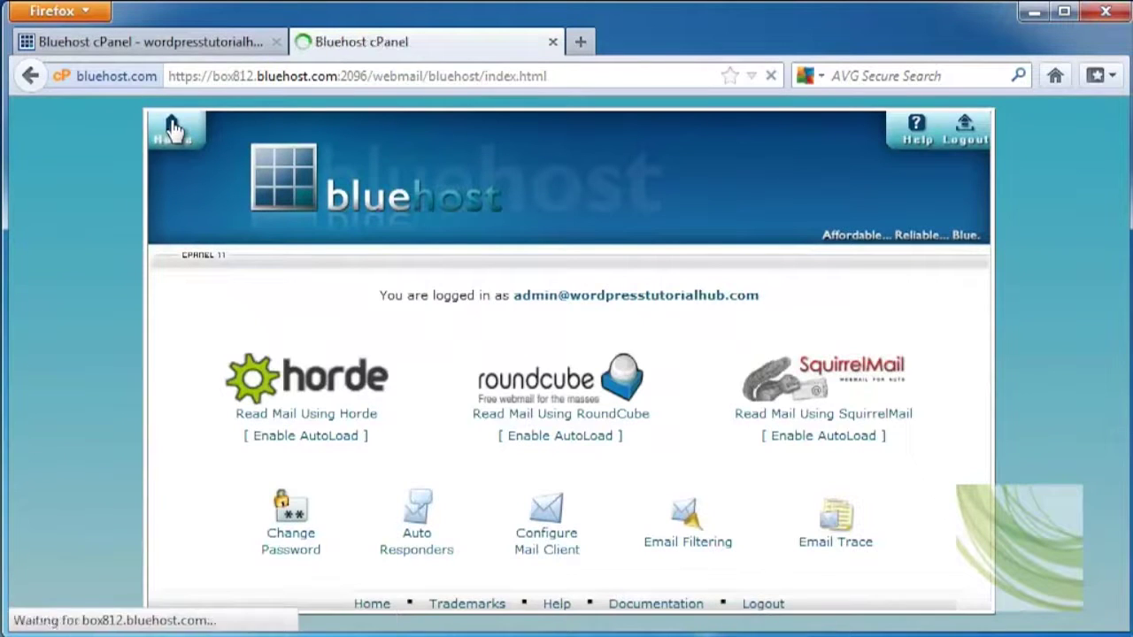
click(553, 41)
From the cPanel home page, open Mail > Forwarders and begin a new forwarder
scroll(469, 274, up, 4)
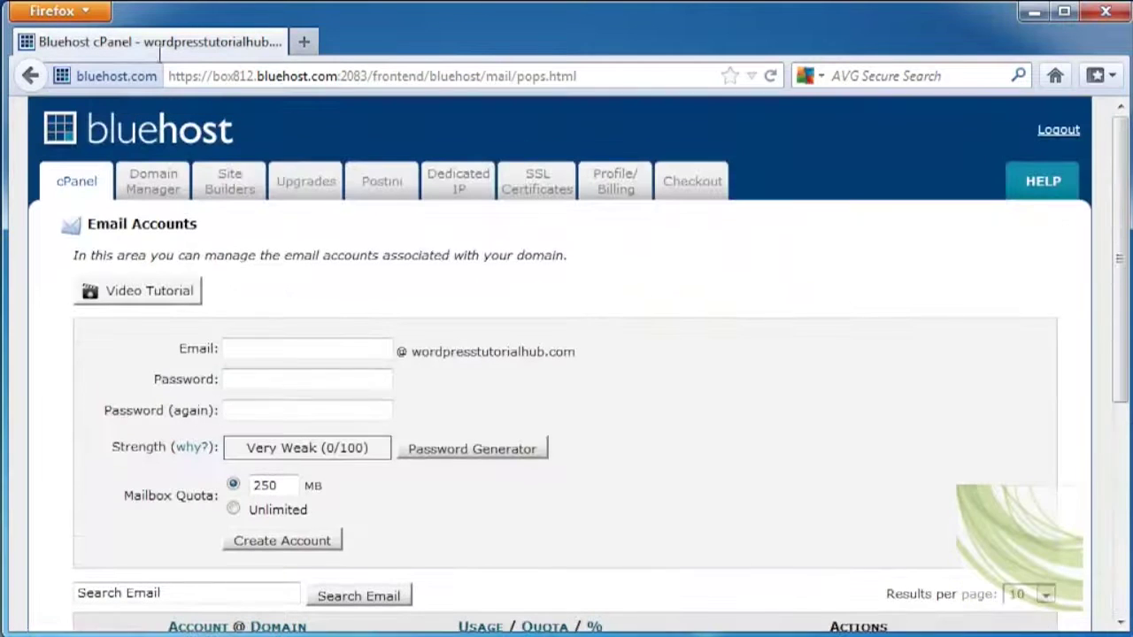
click(84, 186)
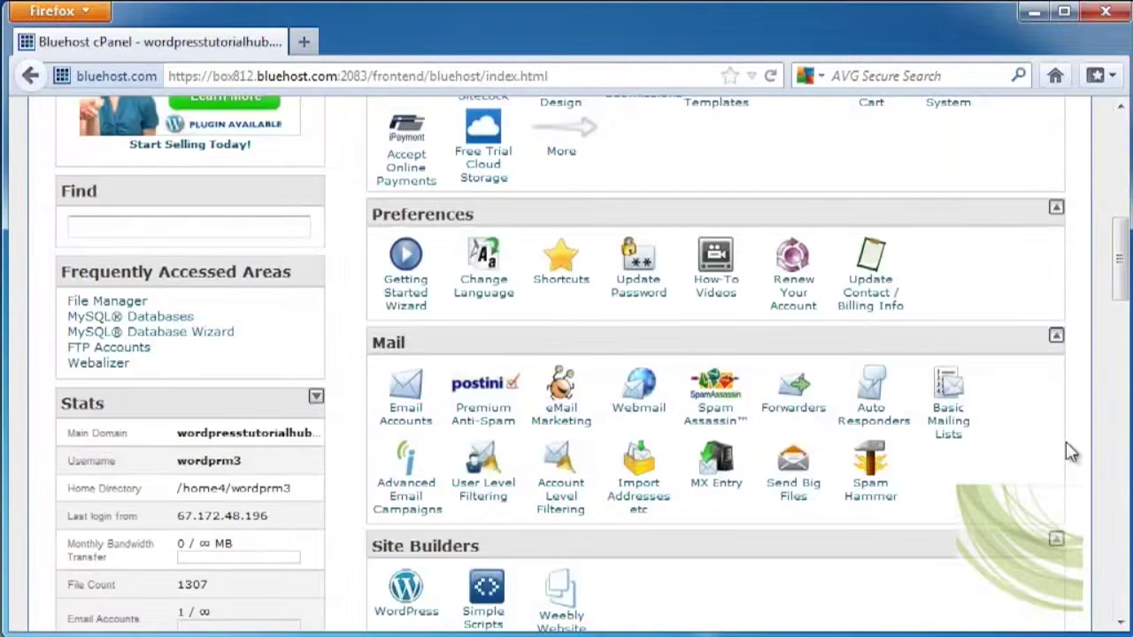
scroll(1069, 451, down, 3)
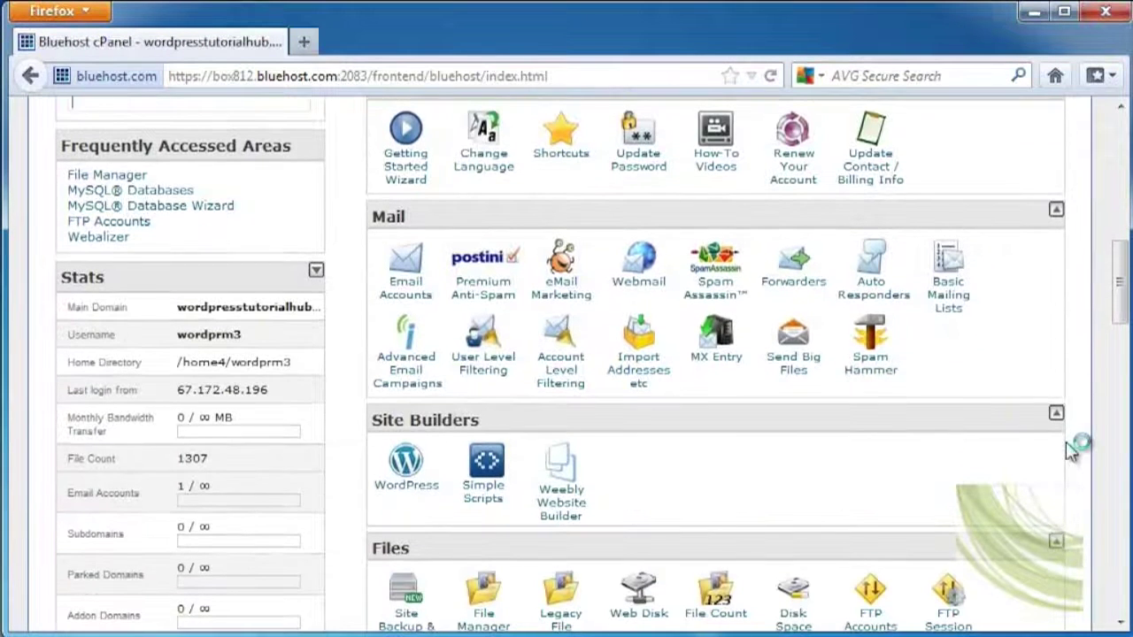
click(793, 281)
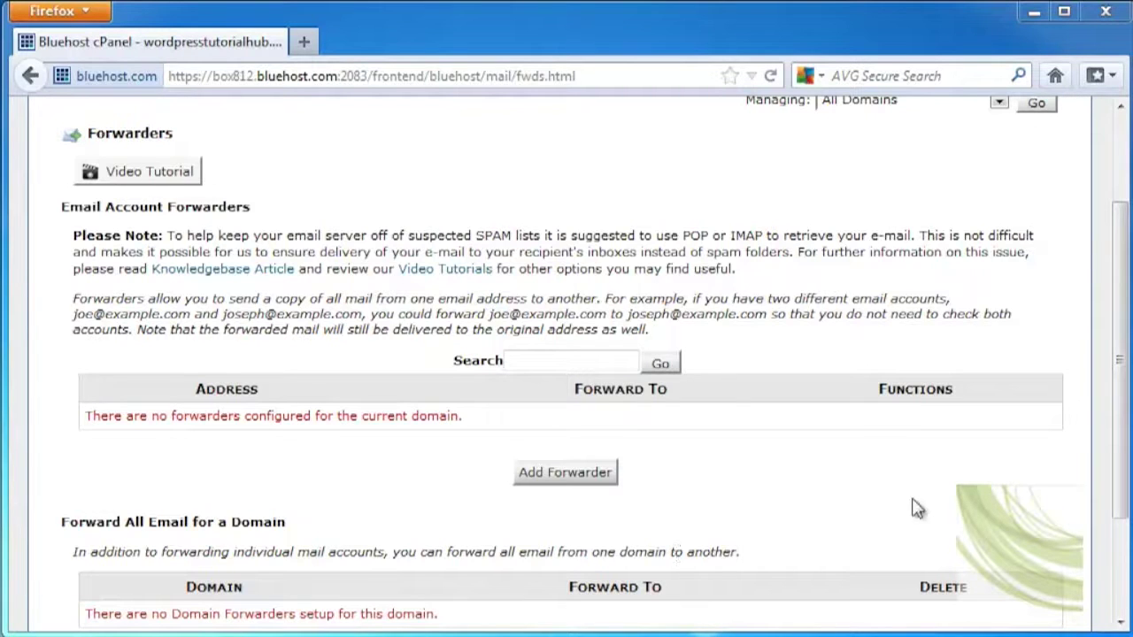
click(576, 474)
Add a forwarder sending the admin mailbox's mail to the site's Gmail address
click(321, 333)
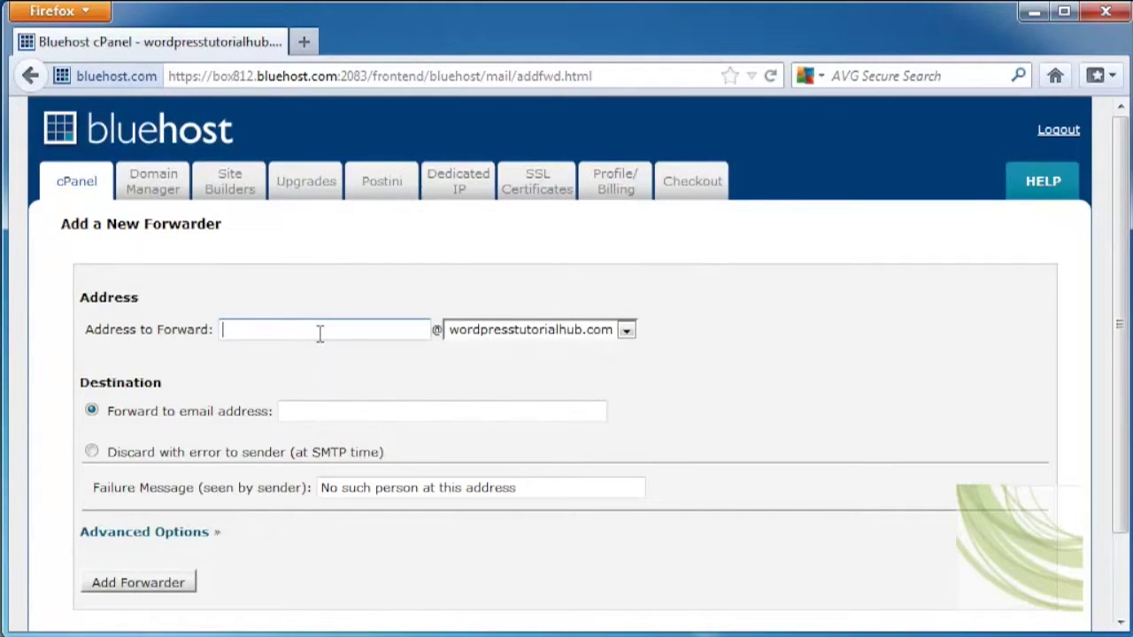
text(admin)
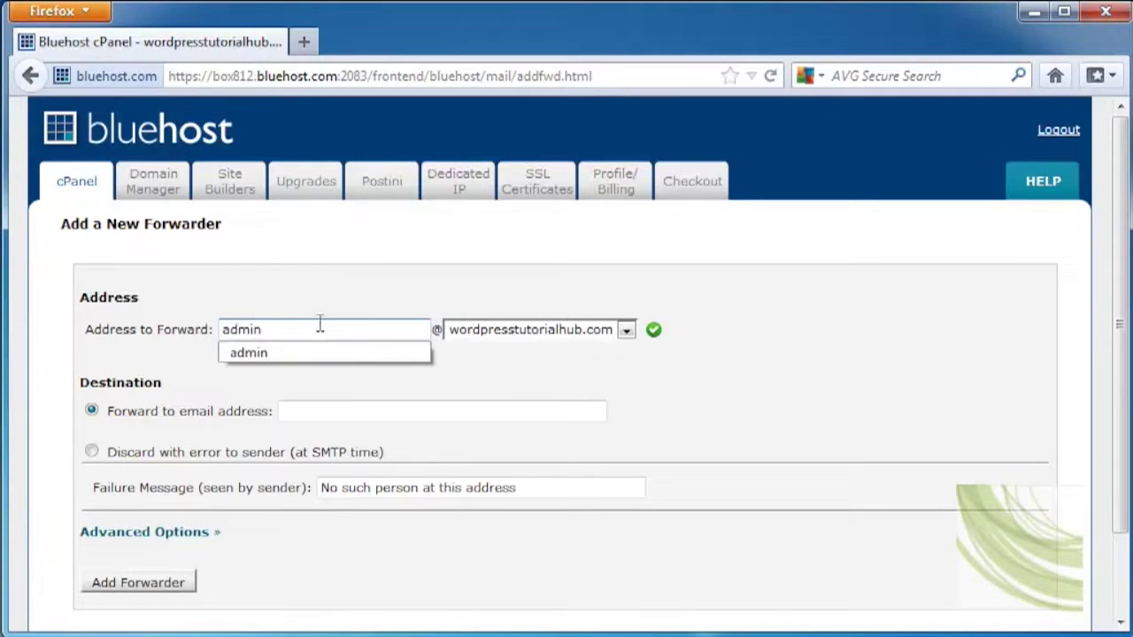
click(274, 354)
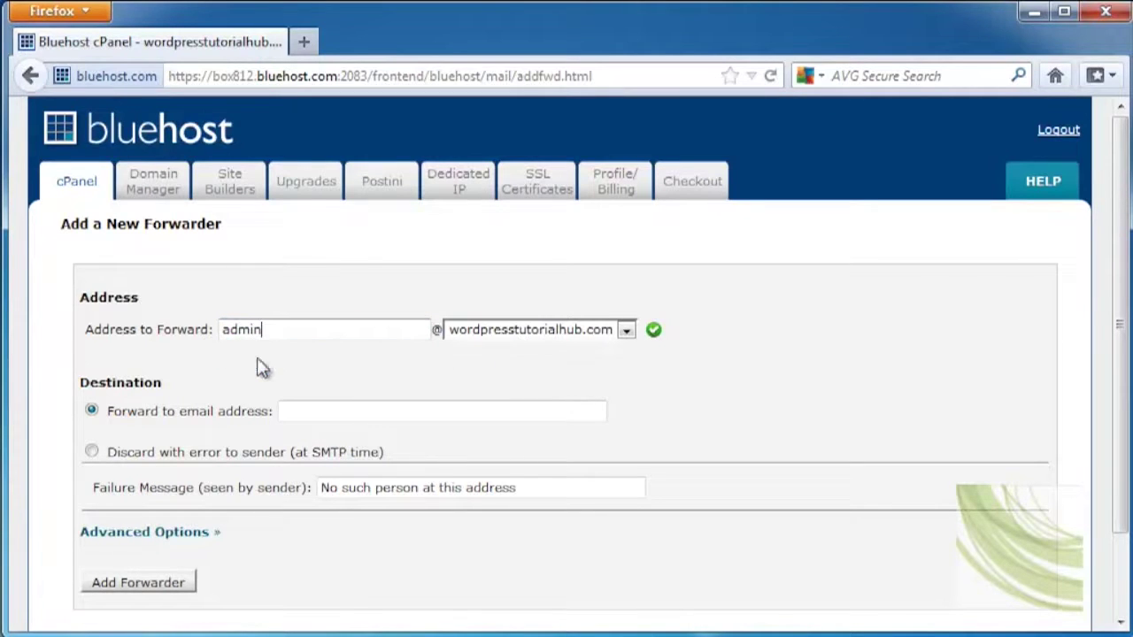
click(288, 416)
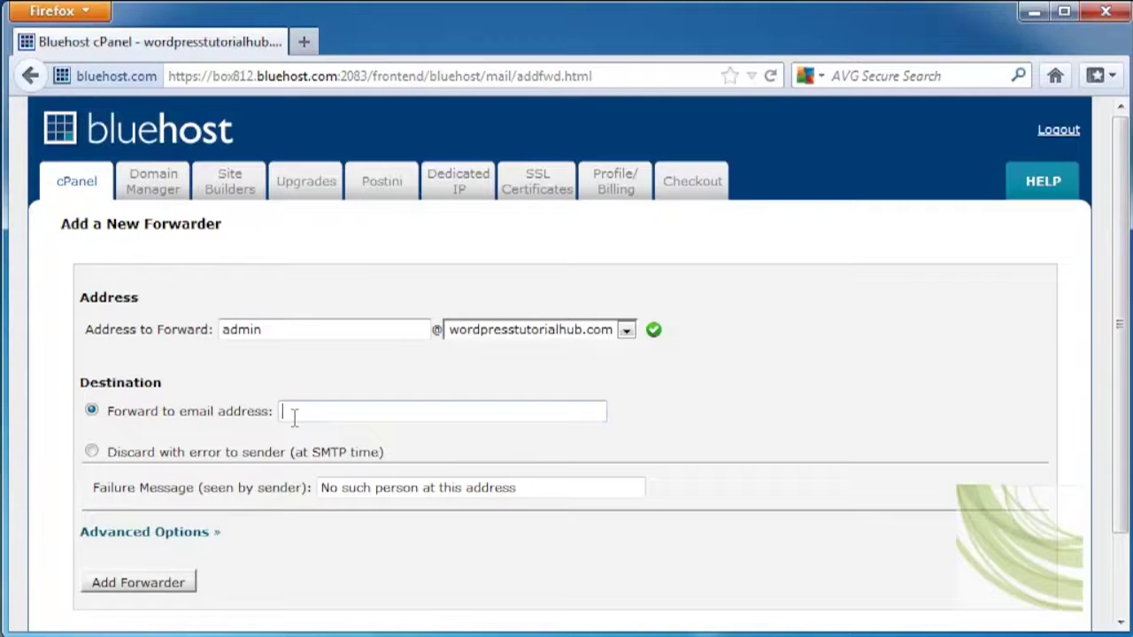
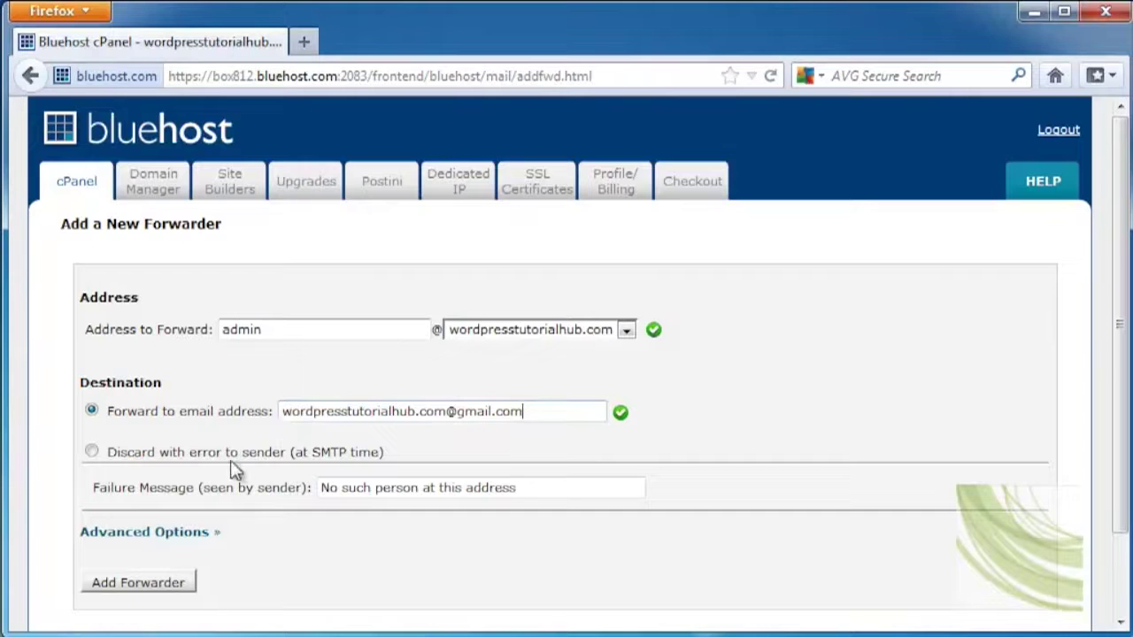
click(144, 535)
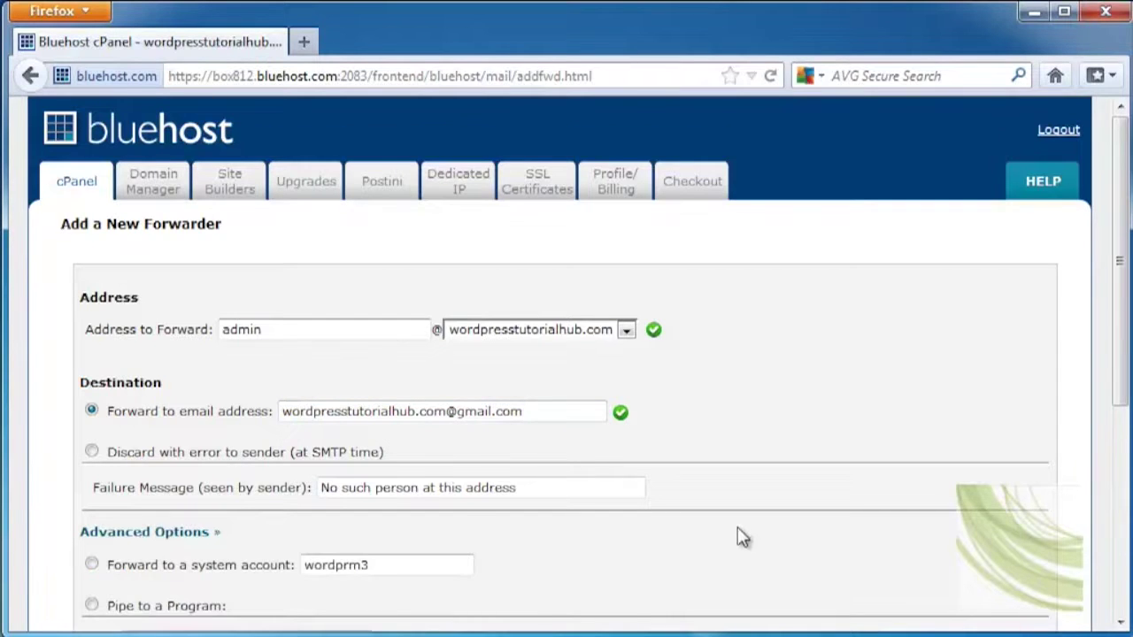
scroll(741, 537, down, 3)
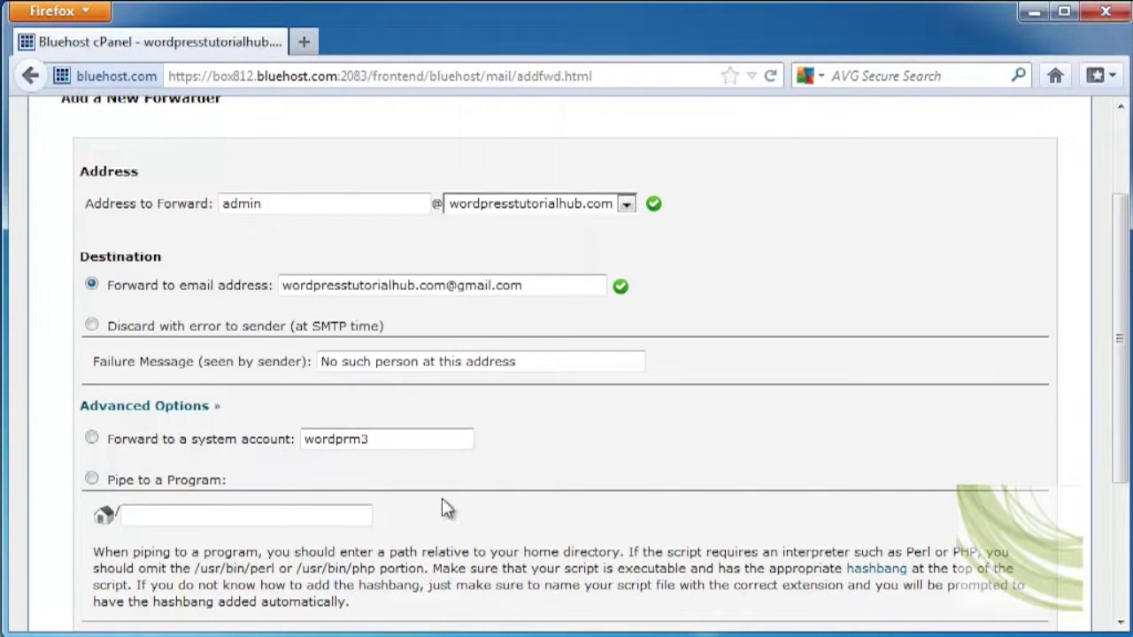
scroll(445, 505, down, 3)
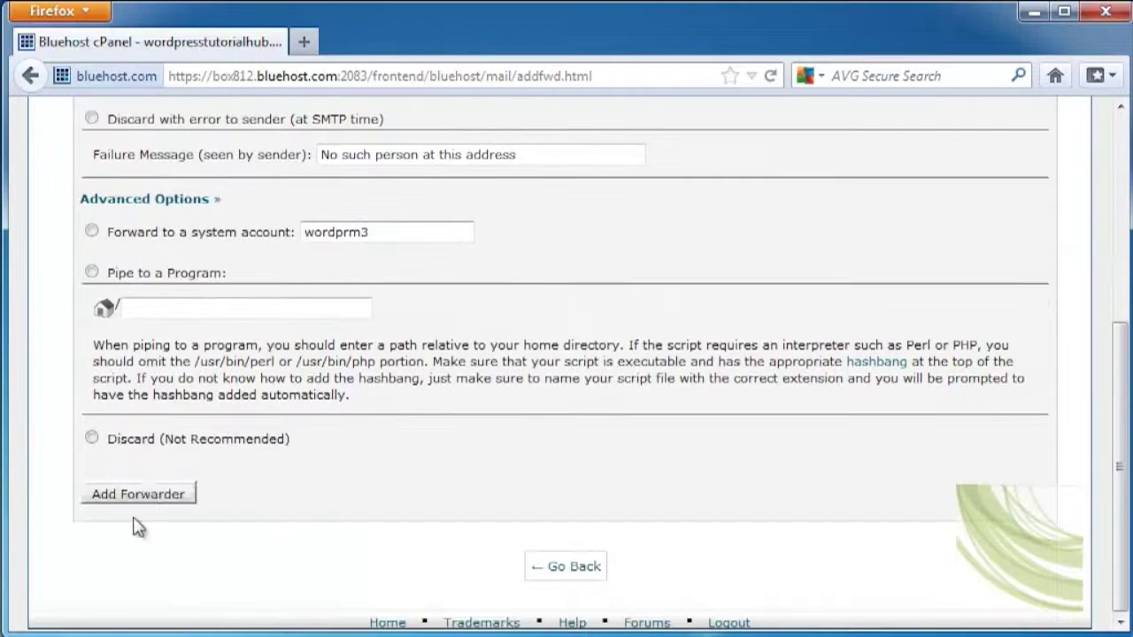
click(151, 498)
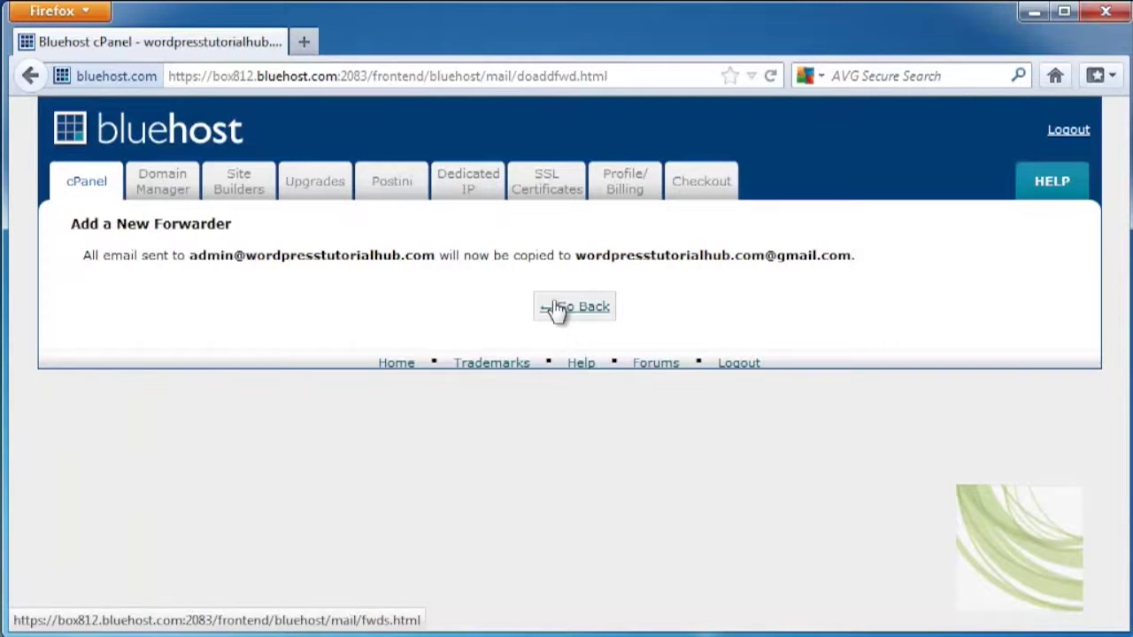
click(576, 307)
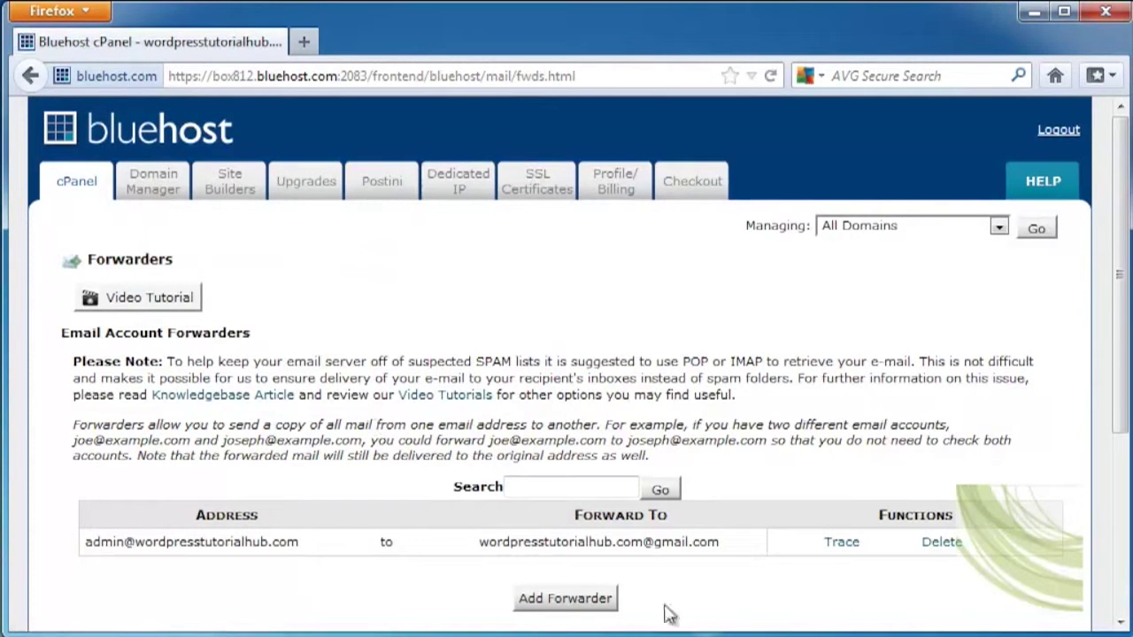